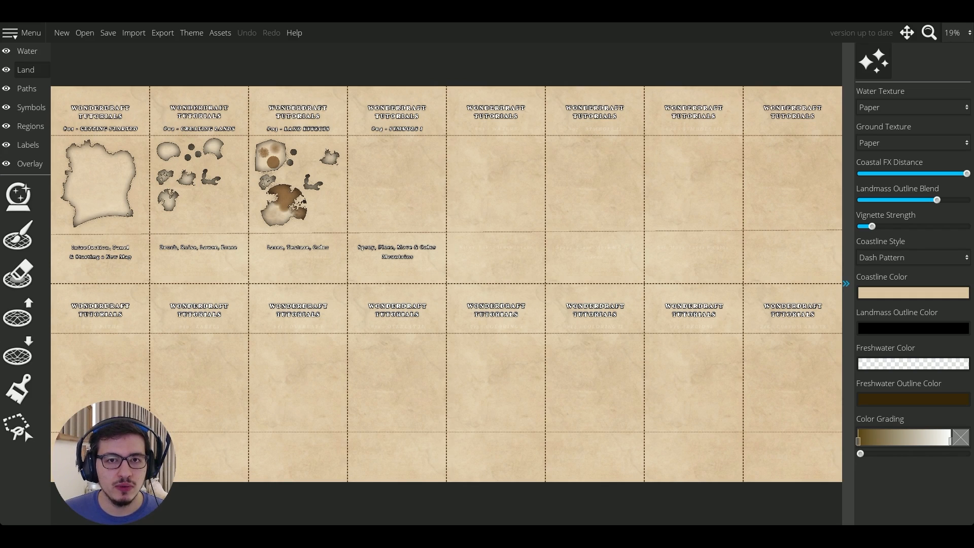
Step: Select and fill a square landmass covering the empty panel under "#04 - Symbols I"
scroll(373, 182, "up", 5)
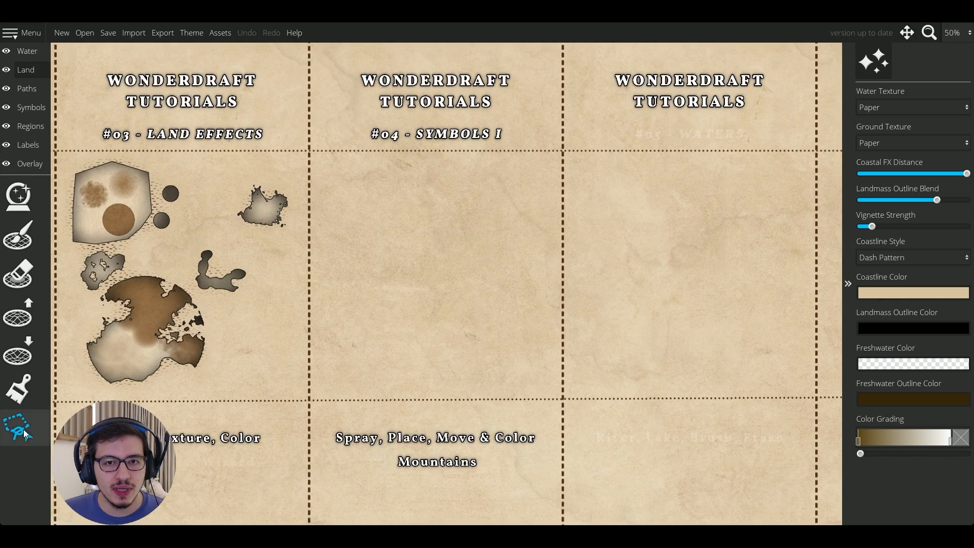
left_click(23, 429)
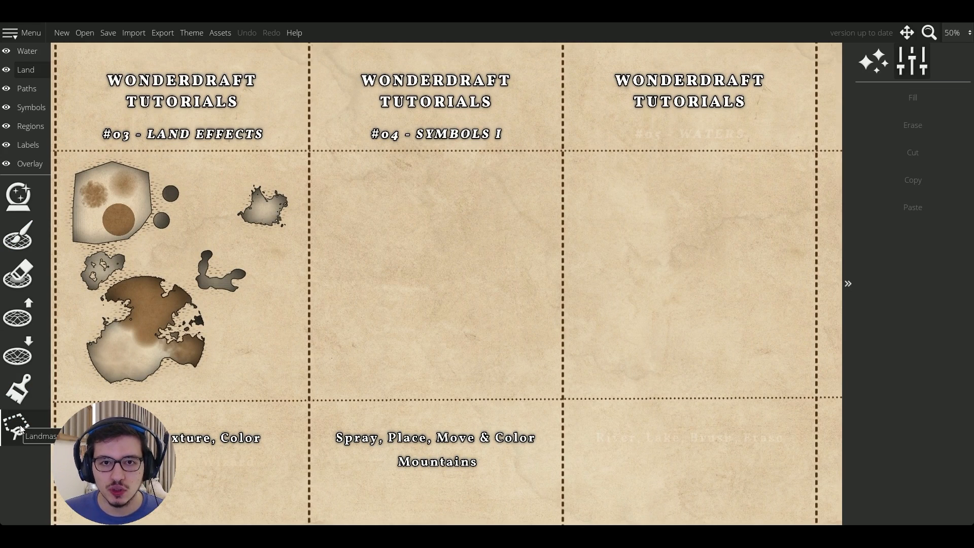
left_click_drag(319, 151, 561, 397)
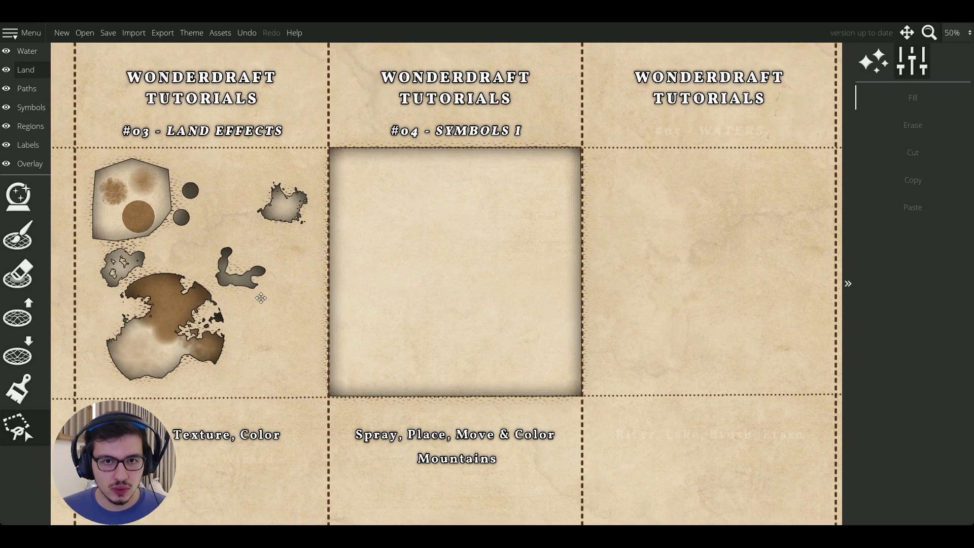
Step: Erase the land in the lower-left corner of the square landmass, leaving a stepped diagonal coast
left_click(10, 272)
scroll(353, 400, "up", 1)
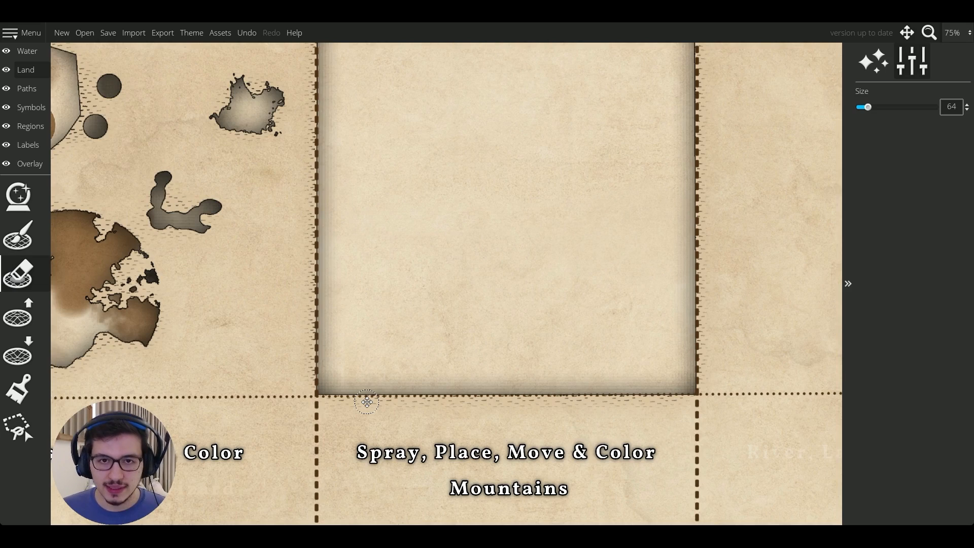
mouse_move(465, 398)
left_mouse_down()
mouse_move(462, 375)
mouse_move(420, 338)
mouse_move(360, 317)
mouse_move(359, 266)
mouse_move(316, 279)
left_mouse_up()
left_click_drag(423, 343, 431, 369)
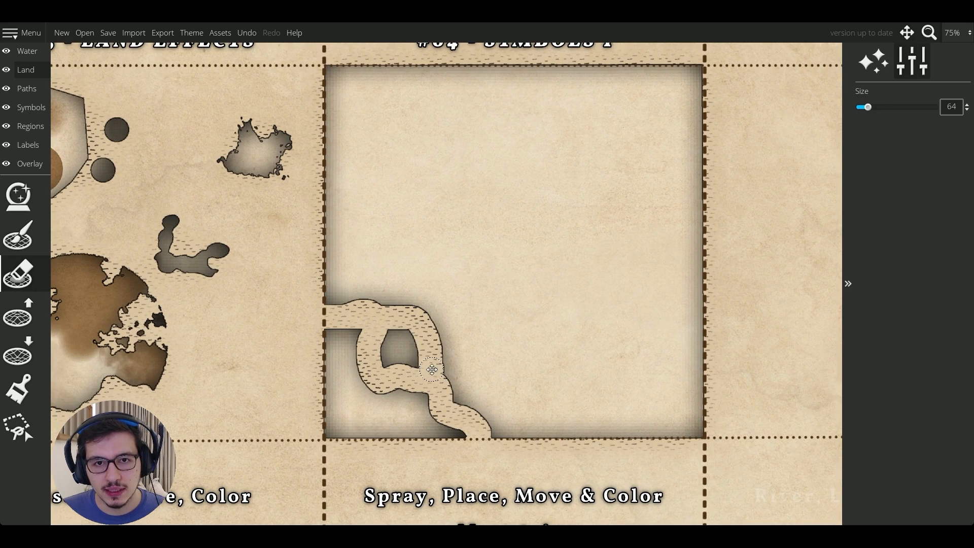
mouse_move(446, 409)
left_mouse_down()
mouse_move(524, 375)
mouse_move(548, 388)
mouse_move(598, 496)
mouse_move(555, 427)
mouse_move(502, 391)
mouse_move(360, 424)
mouse_move(428, 418)
mouse_move(407, 342)
mouse_move(380, 335)
mouse_move(393, 388)
mouse_move(340, 390)
left_mouse_up()
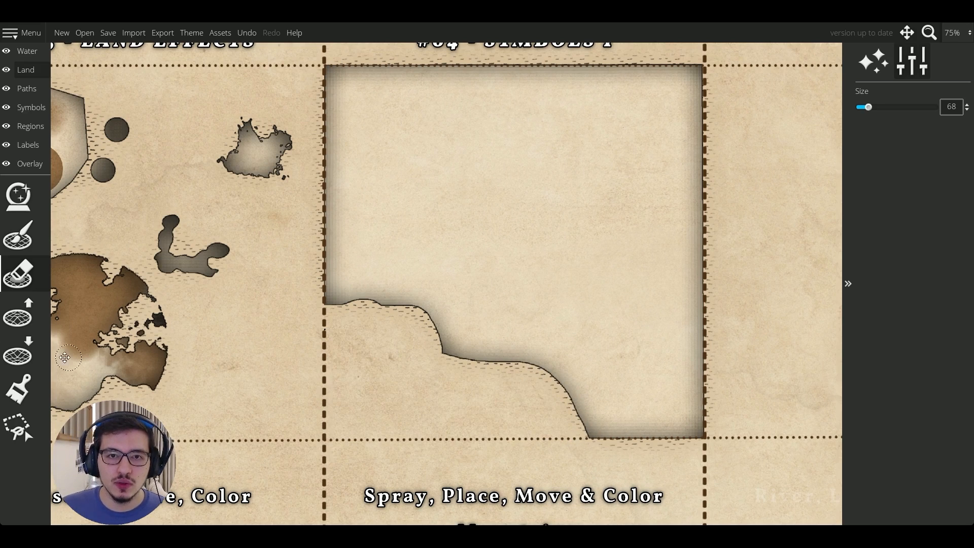
Step: Roughen the diagonal coastline by raising land along it with brush size 118 and roughness 1.24
left_click(18, 315)
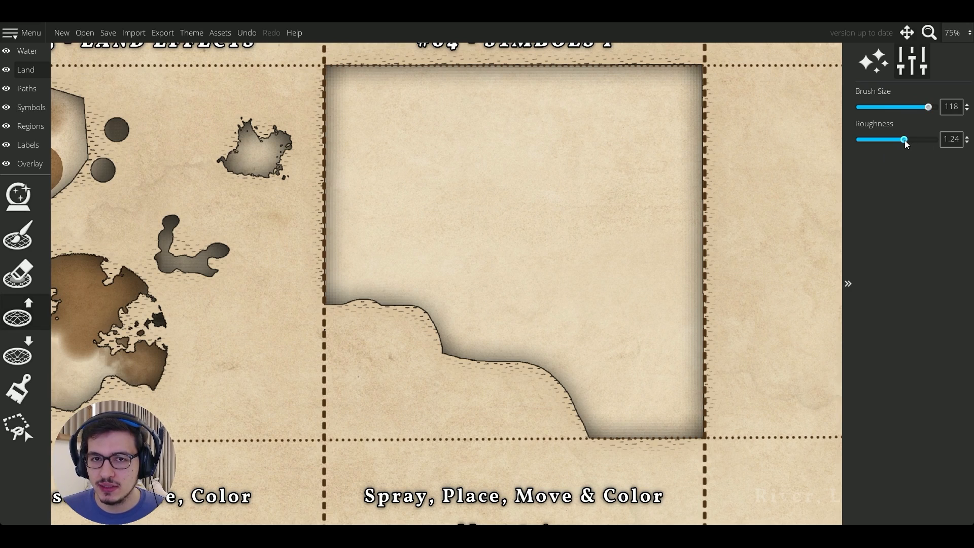
scroll(562, 391, "up", 2)
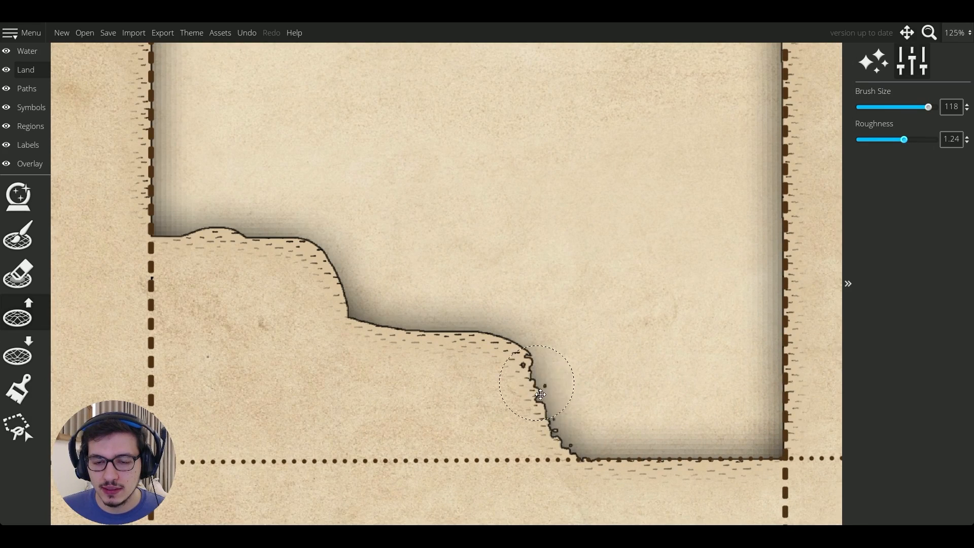
mouse_move(541, 395)
left_mouse_down()
mouse_move(526, 414)
mouse_move(531, 348)
mouse_move(402, 332)
mouse_move(478, 338)
mouse_move(378, 317)
mouse_move(344, 337)
mouse_move(348, 298)
left_mouse_up()
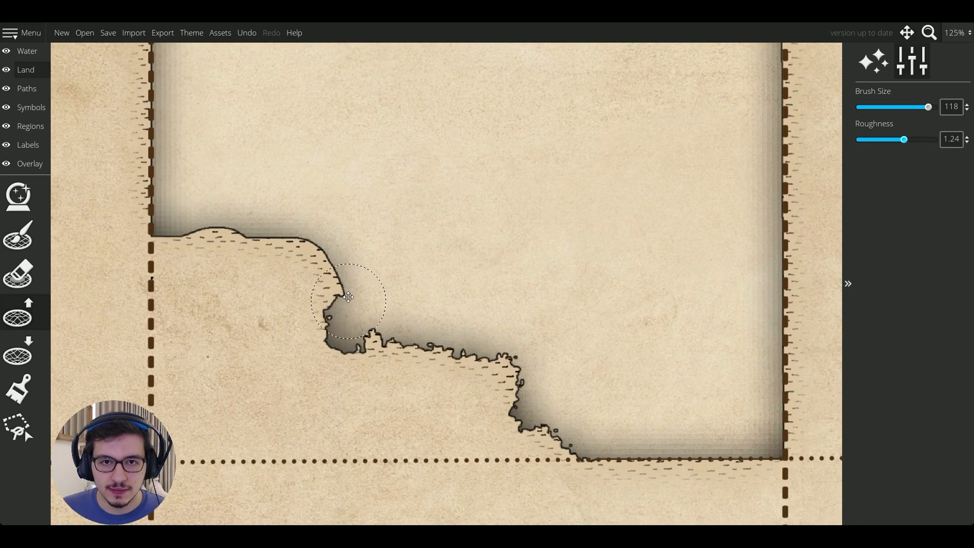
Step: Lower the land along the diagonal coast with roughness 0.59 and brush size 96 to carve jagged bays, undoing the unwanted trial strokes
left_click(11, 355)
left_click(9, 358)
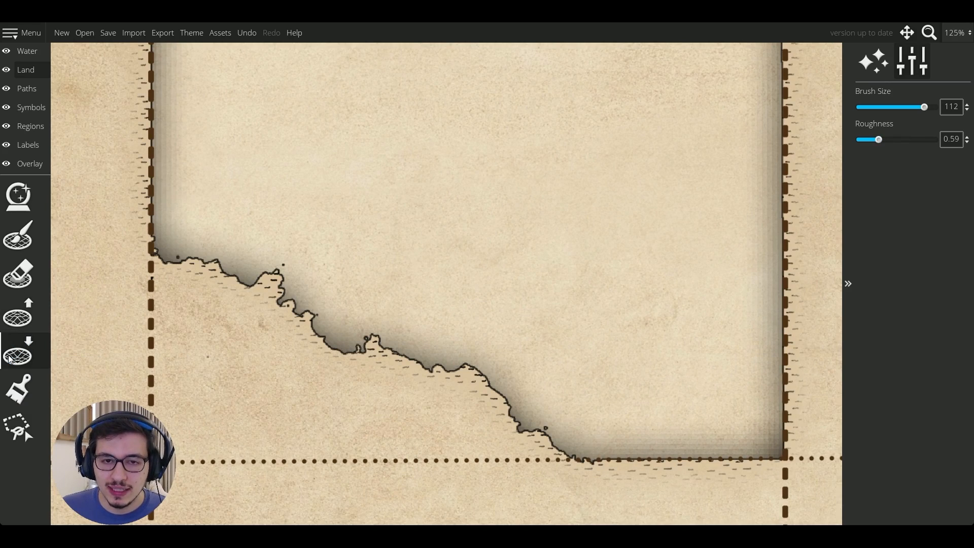
left_click(498, 399)
key("ctrl+z")
key("bracketleft")
left_click(495, 378)
left_click(537, 359)
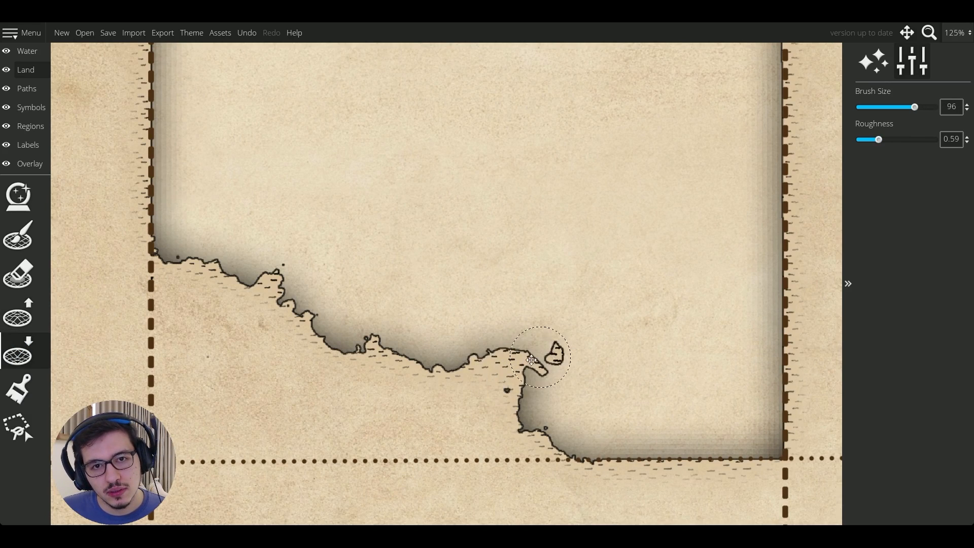
key("ctrl+z")
mouse_move(484, 340)
left_mouse_down()
mouse_move(424, 374)
mouse_move(400, 311)
mouse_move(379, 315)
mouse_move(363, 340)
mouse_move(370, 349)
mouse_move(388, 323)
mouse_move(373, 311)
mouse_move(354, 358)
mouse_move(325, 345)
left_mouse_up()
Step: Reduce the brush size to 80 and rework the coastline by raising land into irregular headlands and small islands
key("bracketleft")
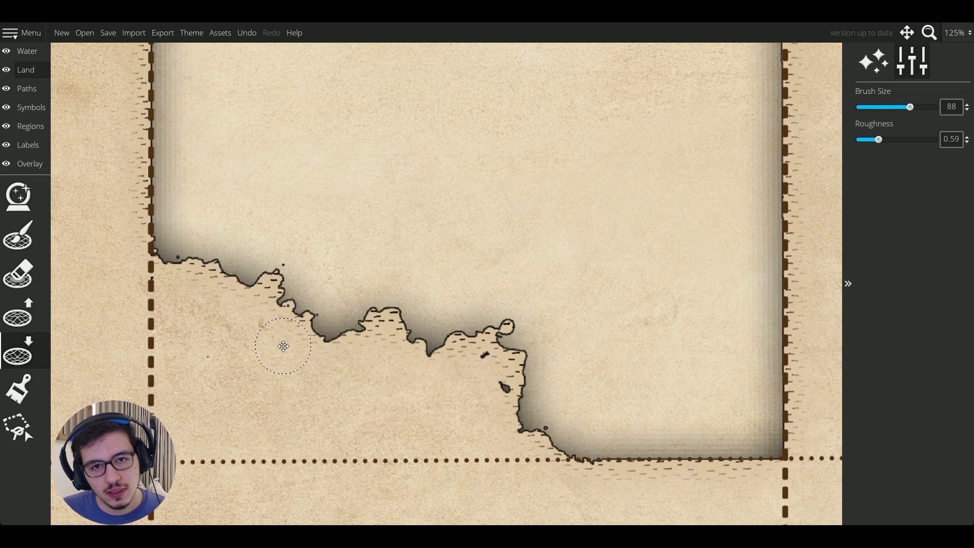
key("bracketleft")
key("r")
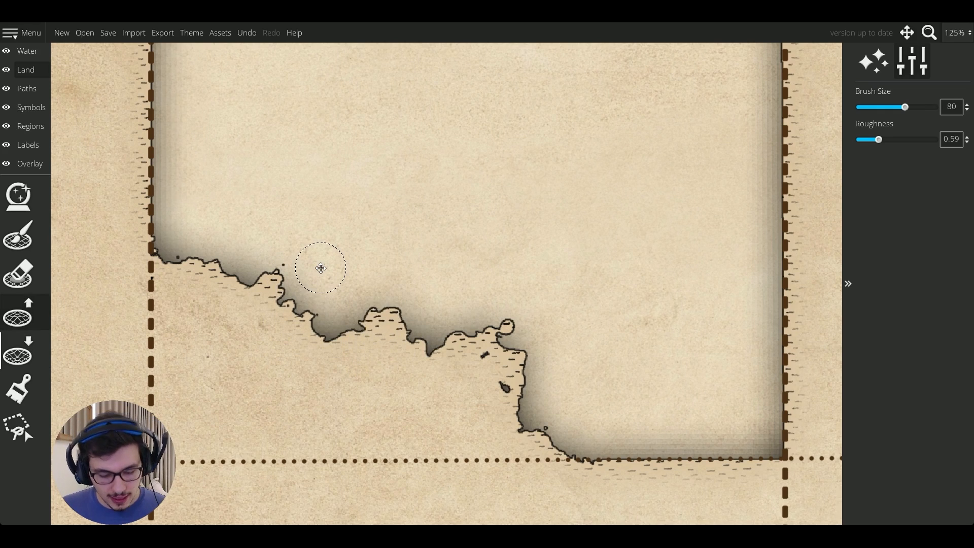
mouse_move(299, 312)
left_mouse_down()
mouse_move(267, 341)
mouse_move(285, 321)
mouse_move(337, 348)
mouse_move(321, 311)
mouse_move(335, 324)
mouse_move(325, 328)
left_mouse_up()
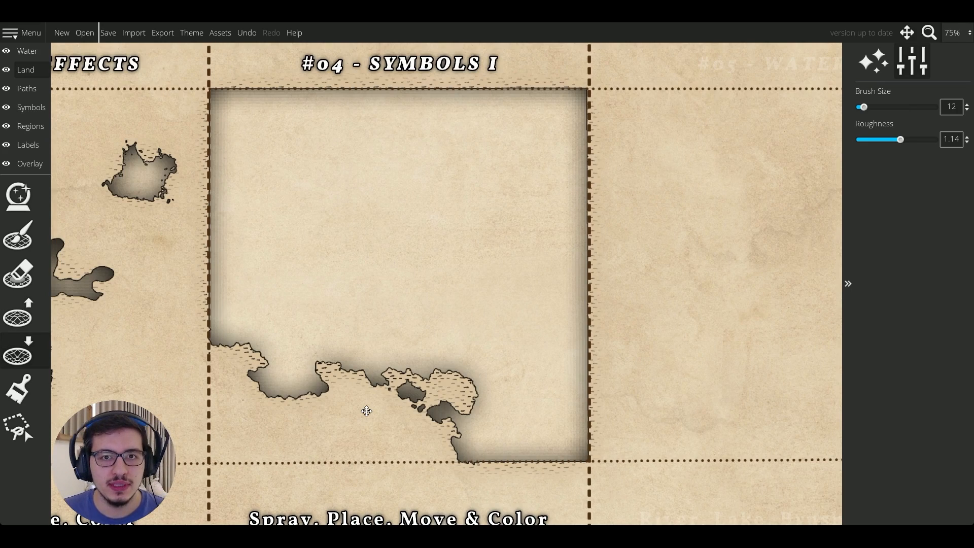
left_click_drag(393, 357, 452, 338)
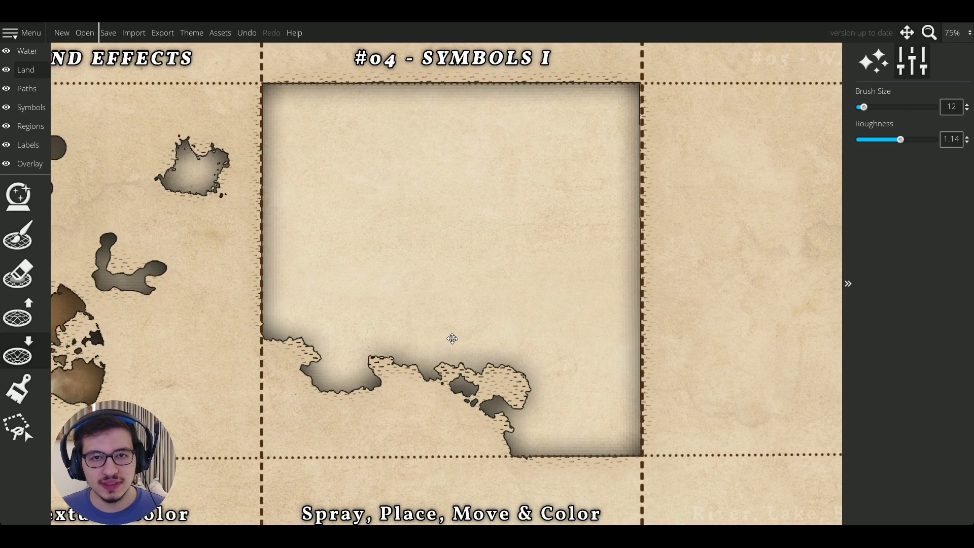
Step: Switch to placing mountain symbols and look through the available symbols palette
left_click(33, 109)
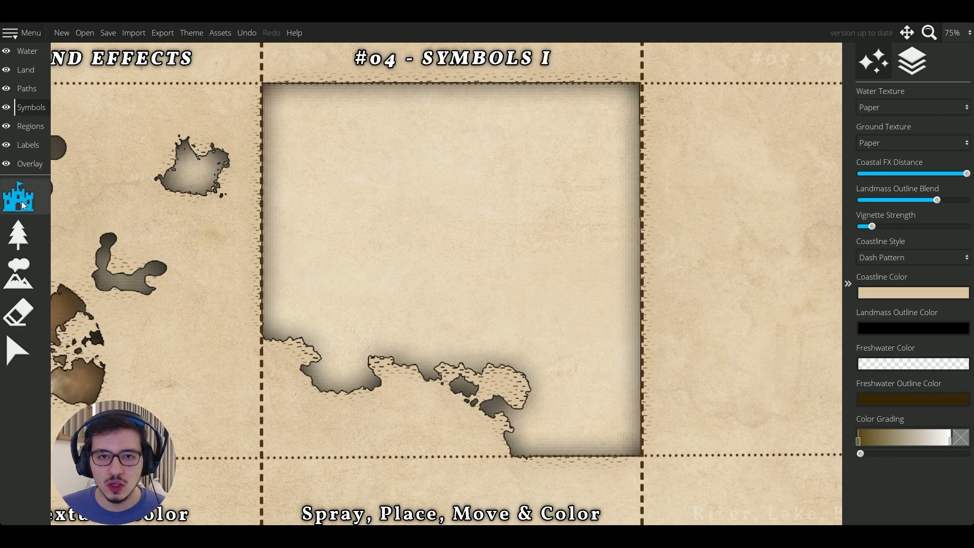
left_click(20, 280)
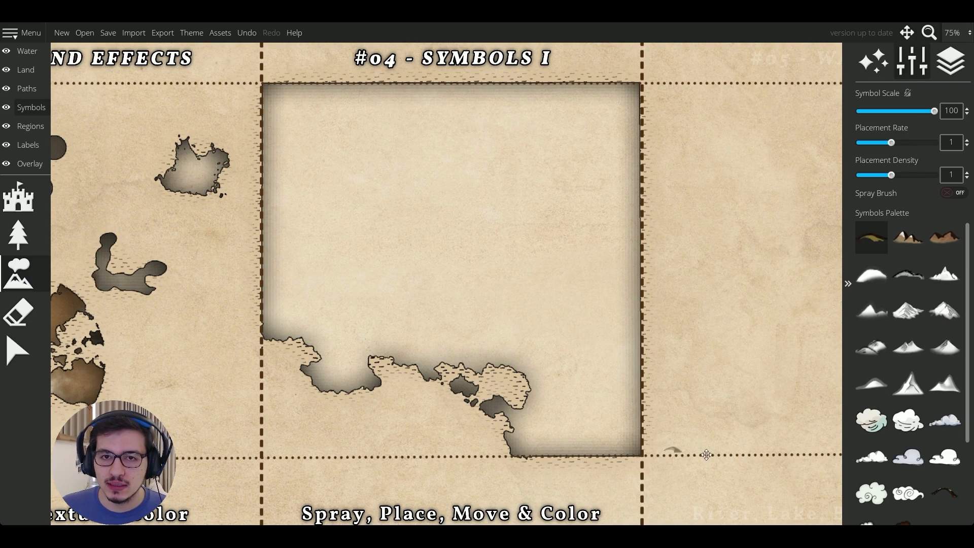
scroll(906, 304, "down", 3)
scroll(924, 442, "up", 3)
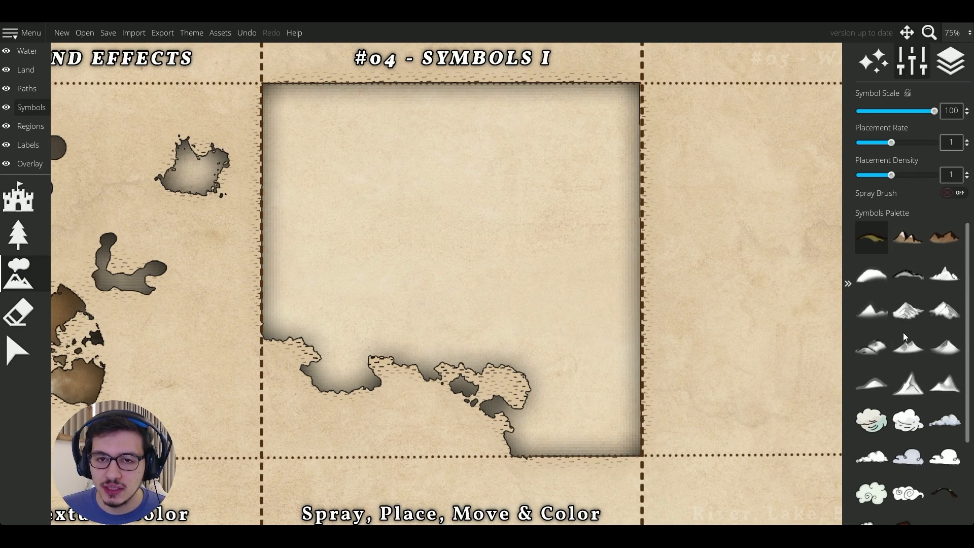
scroll(903, 487, "down", 3)
scroll(906, 461, "up", 3)
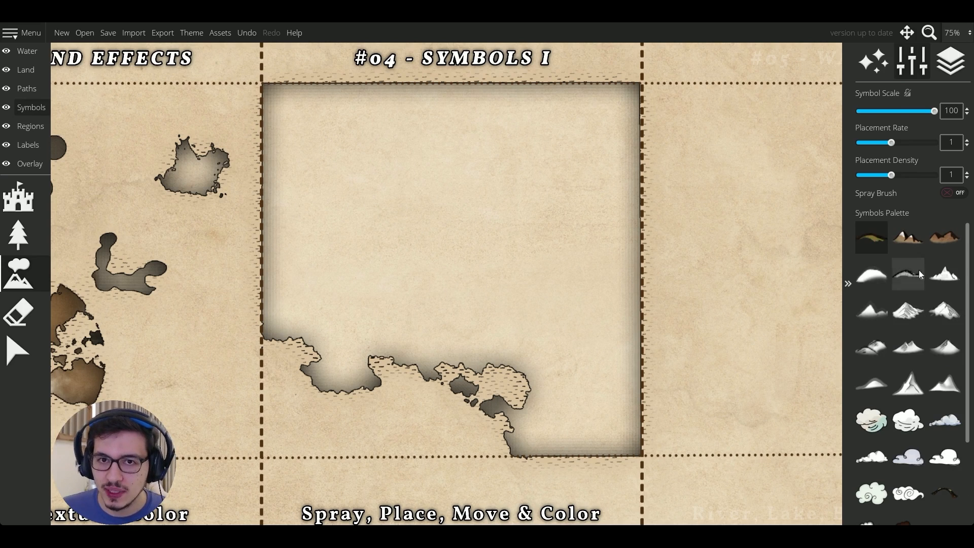
Step: Place a cluster of brown snow-capped mountains in the upper-left part of the landmass
left_click(906, 236)
mouse_move(306, 122)
left_mouse_down()
mouse_move(285, 172)
mouse_move(312, 189)
left_mouse_up()
left_click(339, 179)
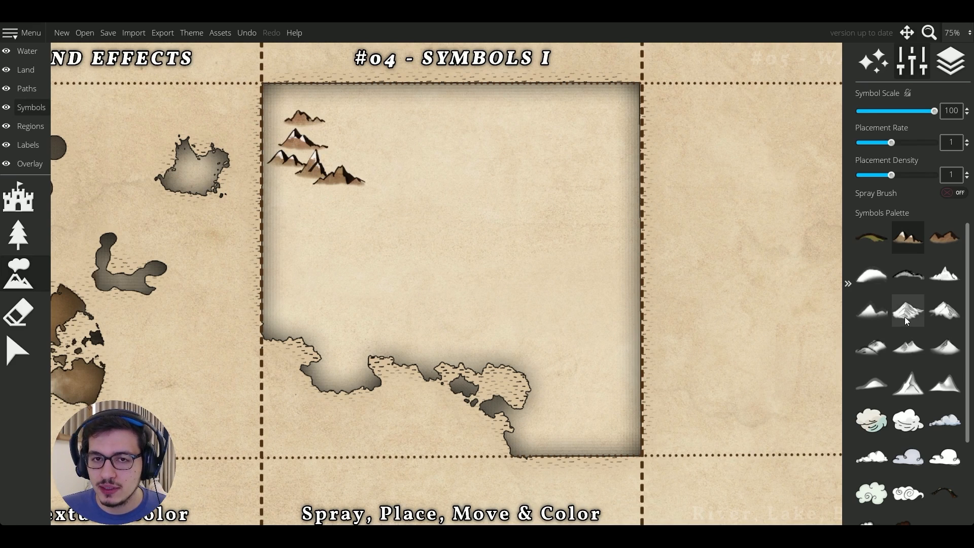
Step: Place large sketched mountains in the landmass's upper middle and lower-left, and set placement rate to 1.1 and placement density to 1.4
left_click(907, 319)
scroll(529, 238, "up", 2)
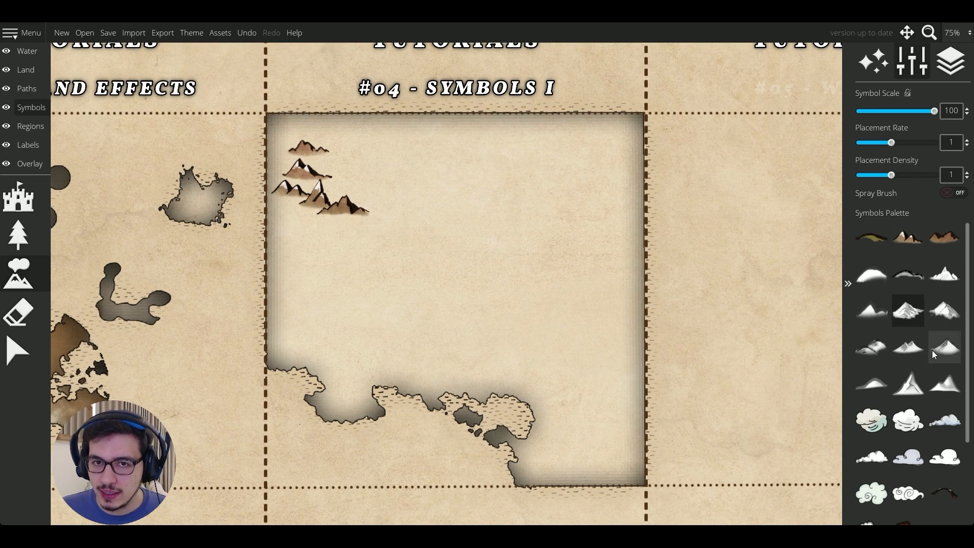
scroll(495, 235, "up", 3)
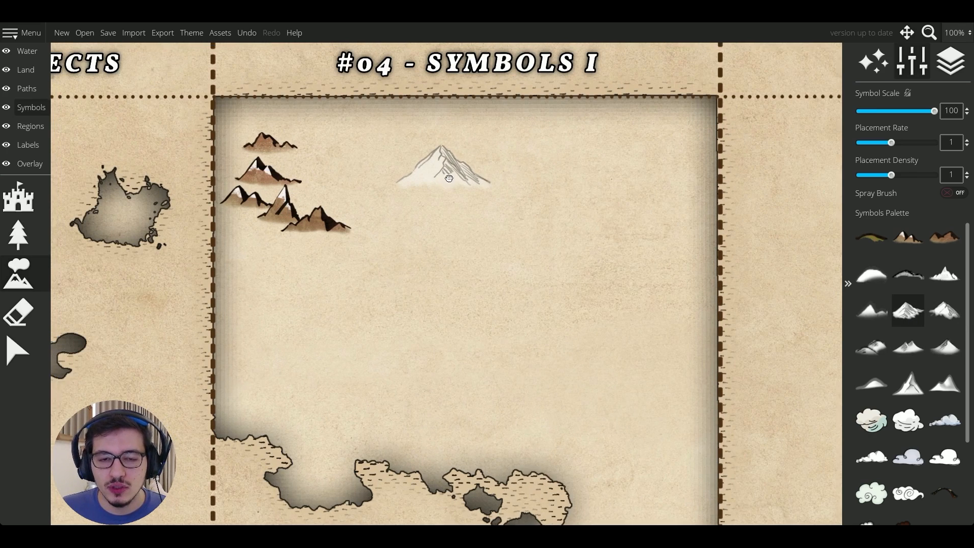
left_click(448, 178)
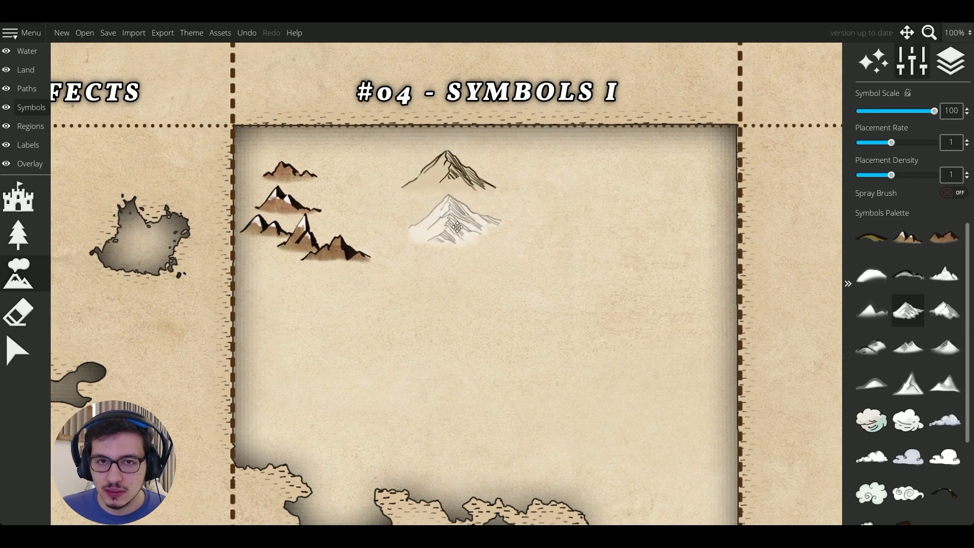
left_click(513, 203)
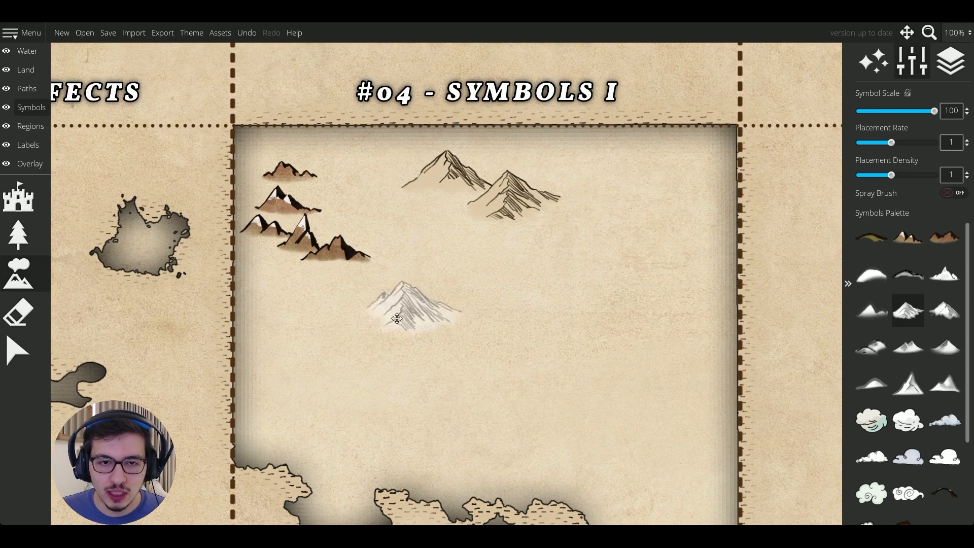
mouse_move(309, 320)
left_mouse_down()
mouse_move(310, 375)
mouse_move(385, 400)
mouse_move(421, 445)
mouse_move(302, 424)
left_mouse_up()
left_click(282, 420)
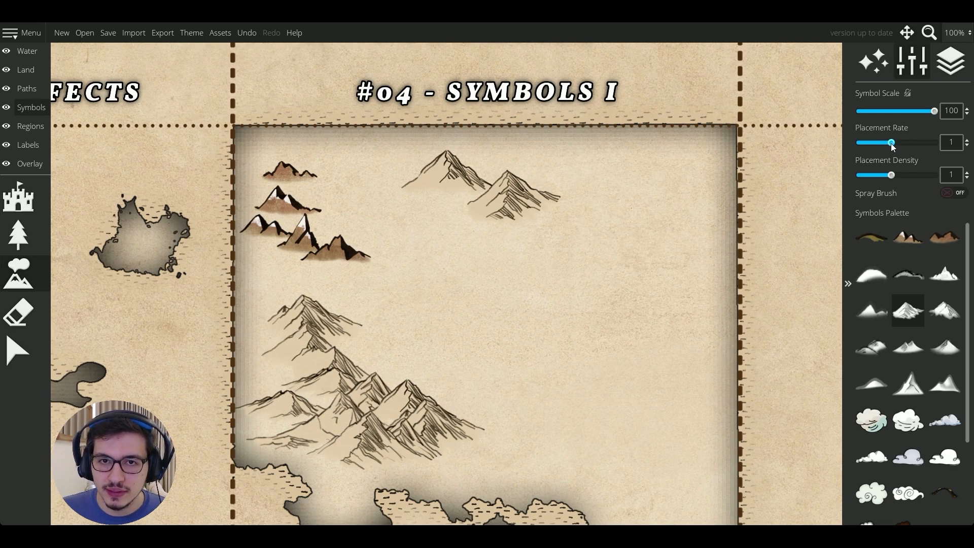
left_click_drag(890, 179, 908, 178)
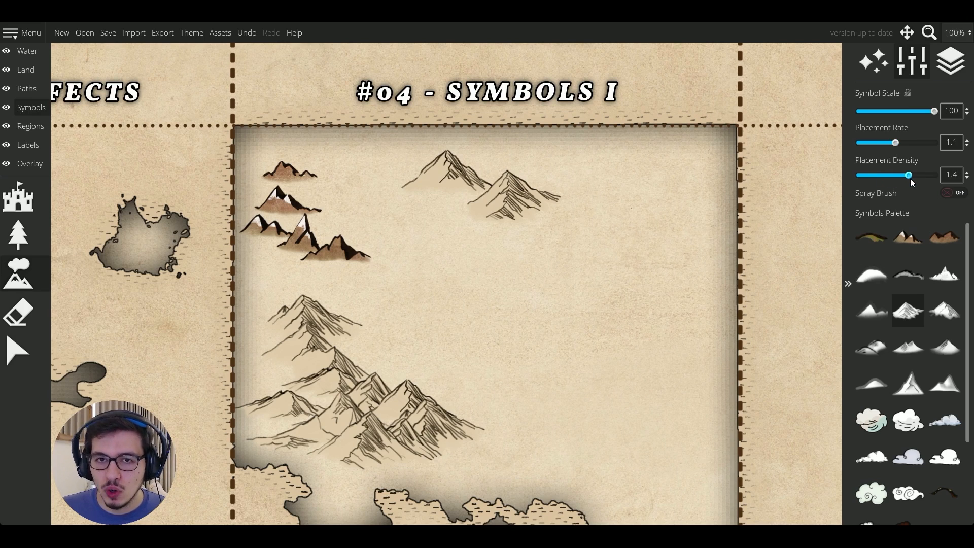
Step: Select the lower-left mountain range as a group and try moving it toward the middle of the landmass
left_click(23, 352)
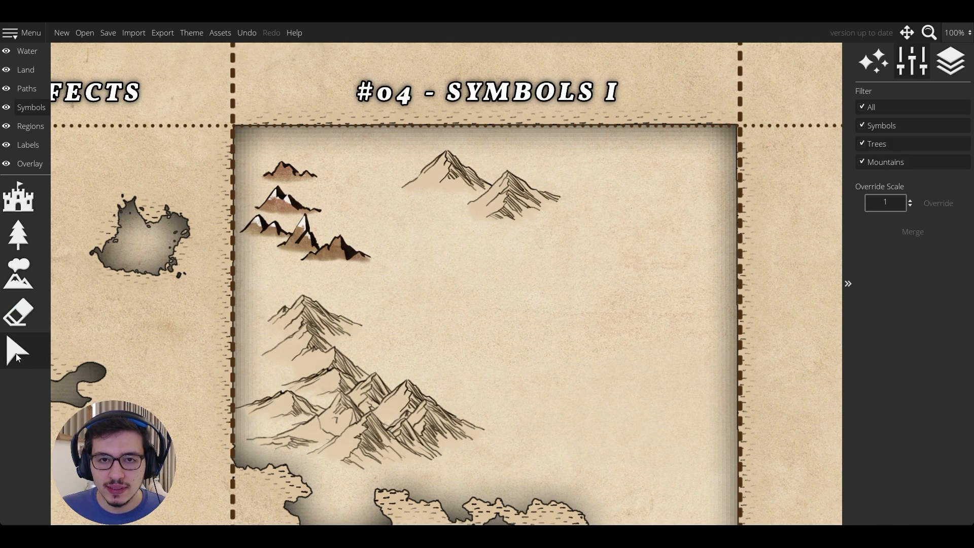
left_click_drag(176, 488, 453, 333)
left_click_drag(438, 423, 566, 413)
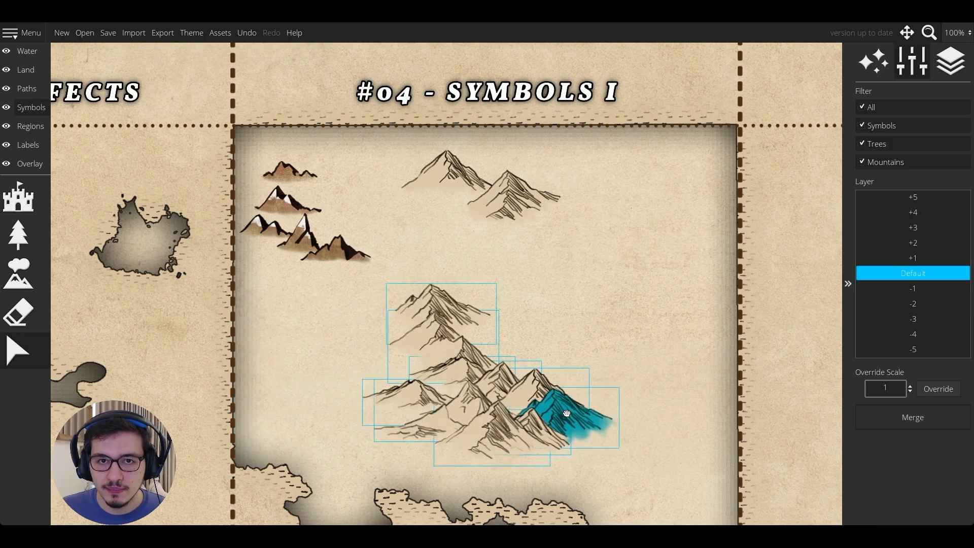
key("ctrl+z")
Step: Select and delete all the trial mountains on the landmass
left_click_drag(554, 479, 241, 289)
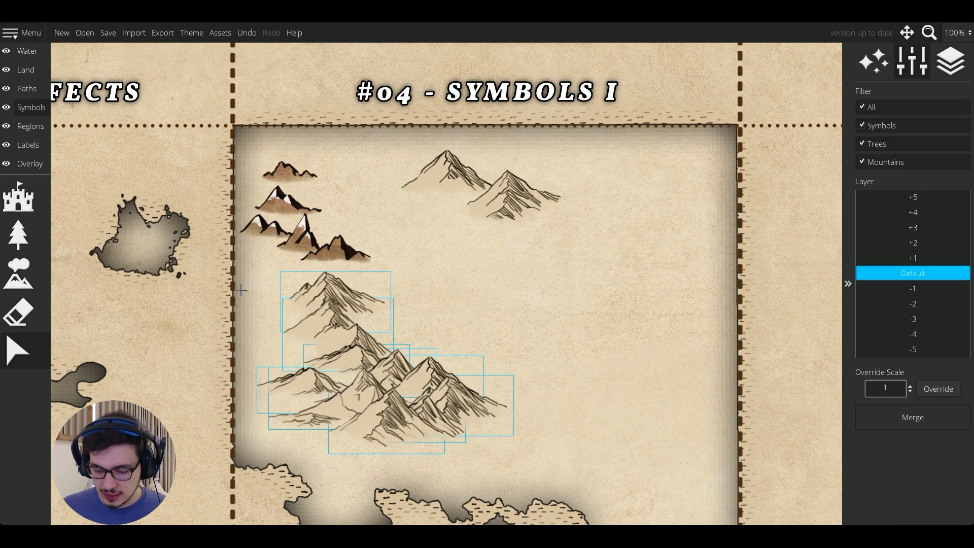
key("Delete")
left_click_drag(610, 271, 340, 71)
key("Delete")
Step: Draw ranges of hatched mountains across the upper part of the landmass with placement rate 1.15 and placement density 0.85
key("3")
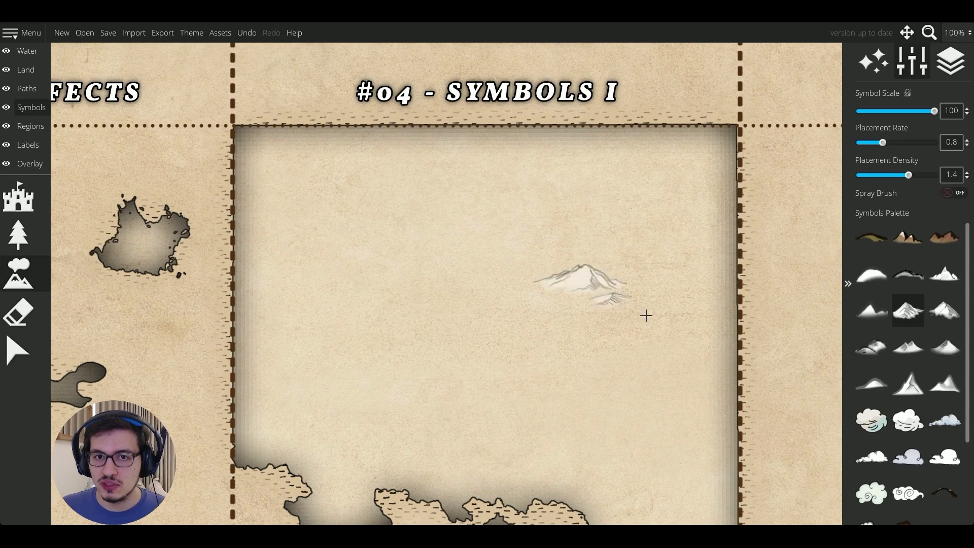
left_click(901, 344)
left_click(566, 229)
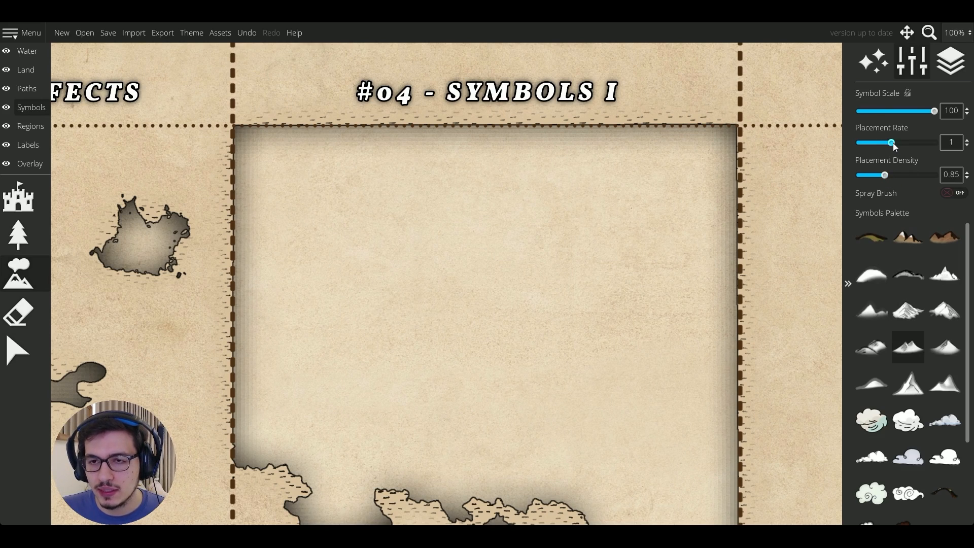
mouse_move(322, 191)
left_mouse_down()
mouse_move(326, 217)
mouse_move(541, 276)
mouse_move(467, 309)
left_mouse_up()
Step: Set placement rate and placement density to 2, and draw a dense range of hatched mountains across the lower-left of the landmass
scroll(583, 289, "up", 2)
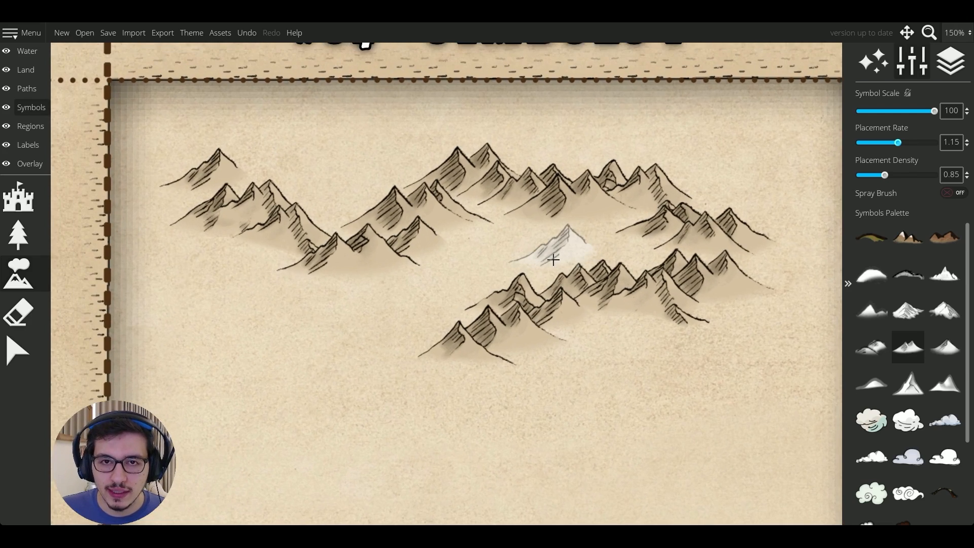
scroll(552, 259, "down", 1)
left_click_drag(885, 175, 966, 174)
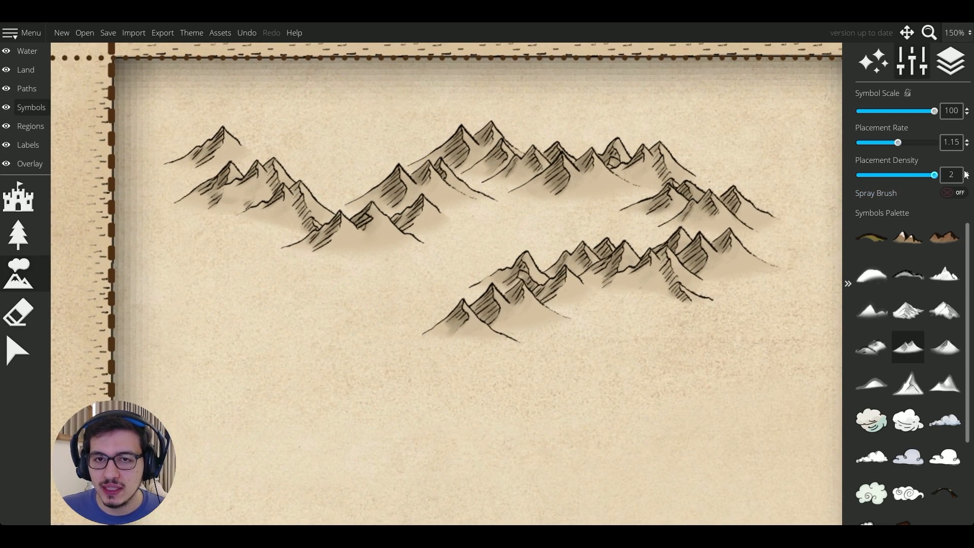
left_click_drag(904, 143, 936, 142)
scroll(523, 203, "down", 1)
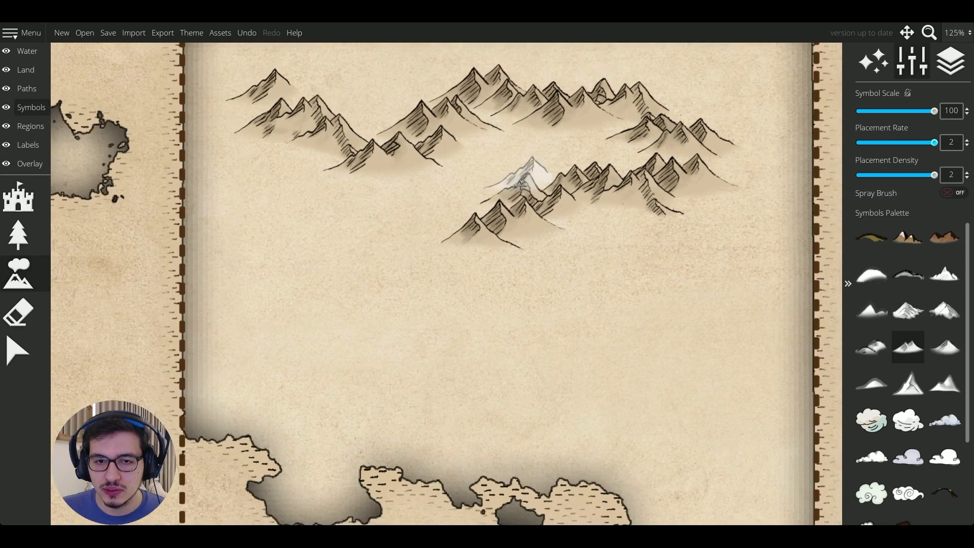
mouse_move(249, 254)
left_mouse_down()
mouse_move(274, 304)
mouse_move(512, 418)
left_mouse_up()
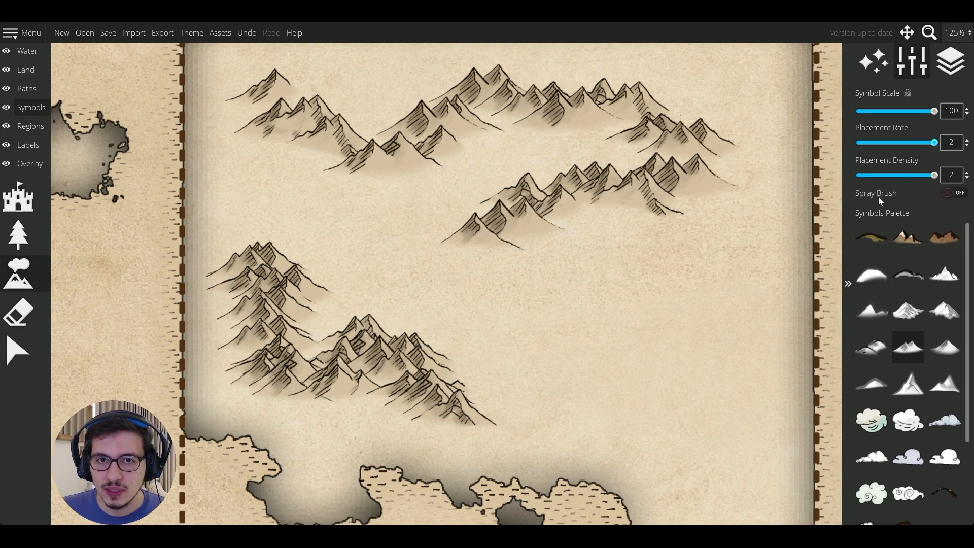
Step: Set placement density and placement rate to 0.25, and draw sparse hatched mountains across the lower-right of the landmass
left_click_drag(880, 175, 819, 170)
left_click_drag(862, 143, 791, 147)
left_click_drag(546, 308, 761, 368)
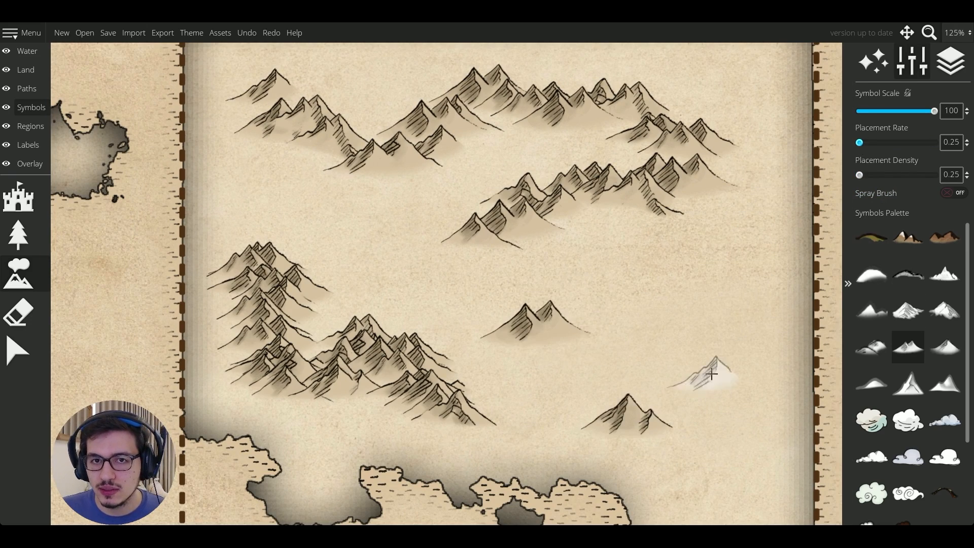
left_click_drag(707, 383, 711, 335)
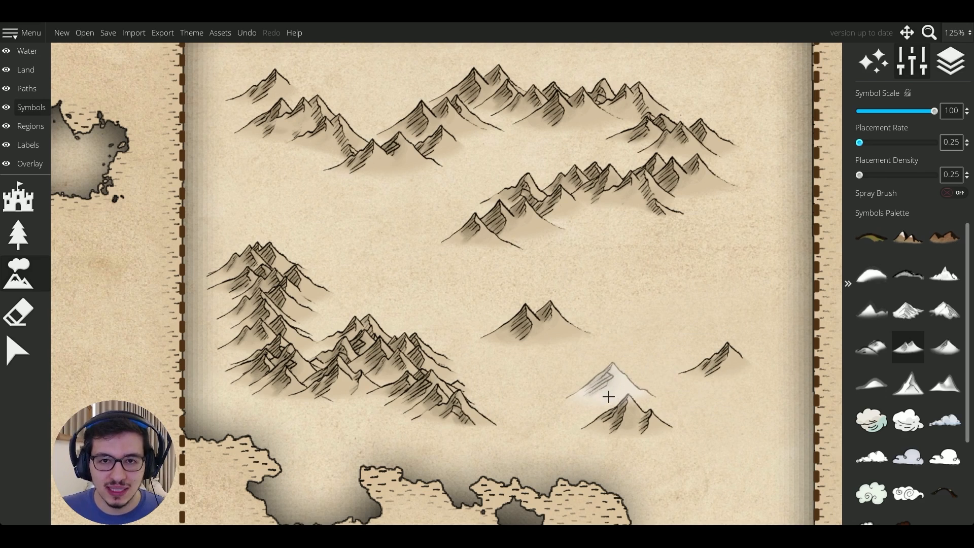
Step: Undo the sparse mountains, the dense lower-left range and the upper ranges so the landmass is empty
key("ctrl+z")
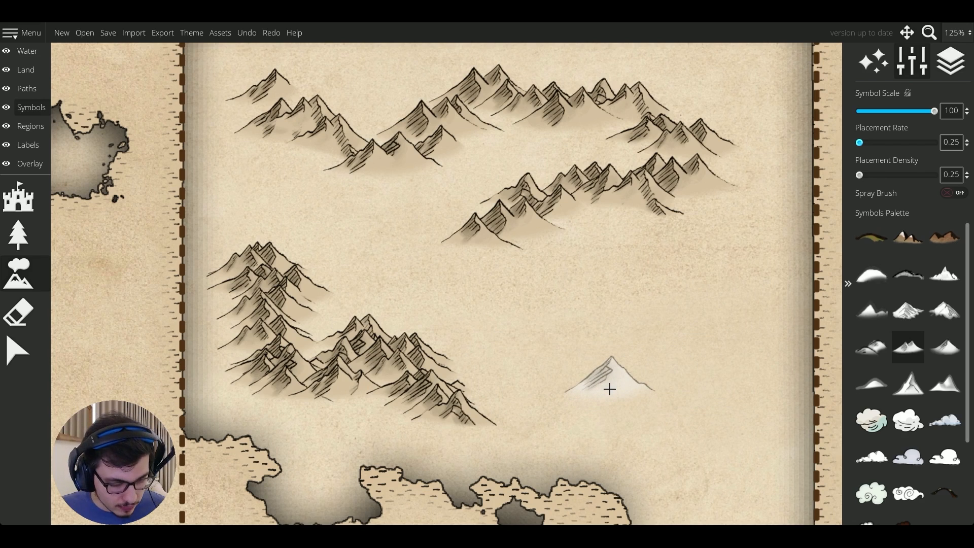
left_click(248, 34)
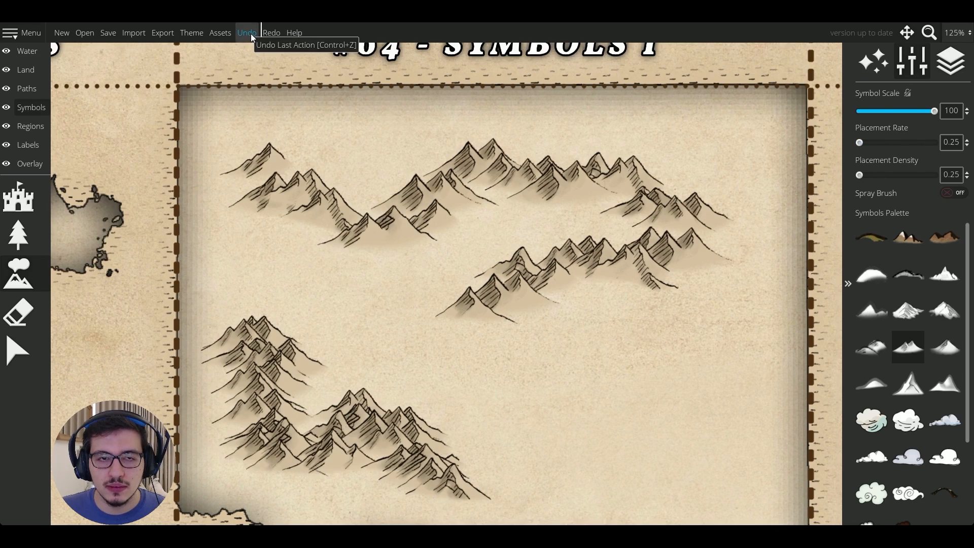
left_click(251, 33)
left_click(249, 31)
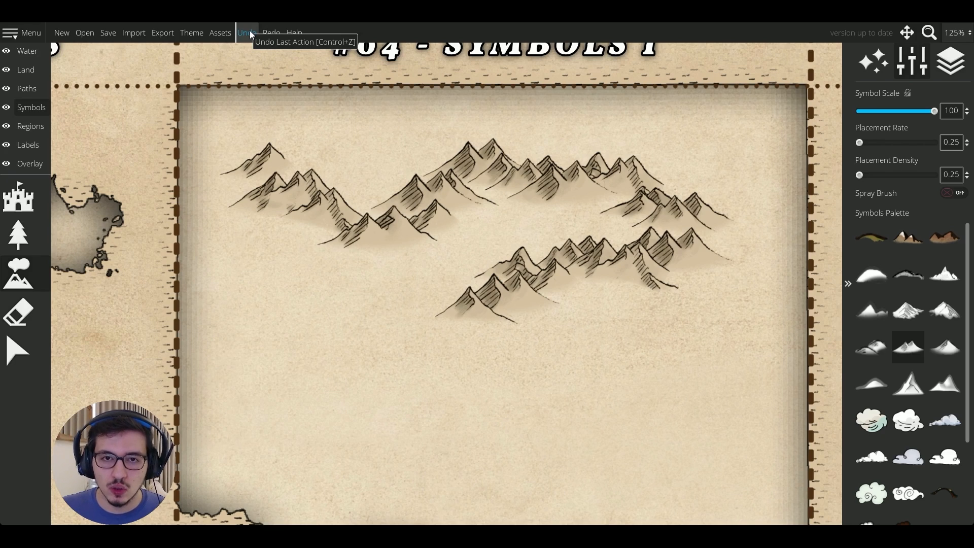
Step: Set placement density to 0.9 and placement rate to 1.1, and draw two hatched mountain ranges across the upper part of the landmass
left_click_drag(859, 174, 889, 175)
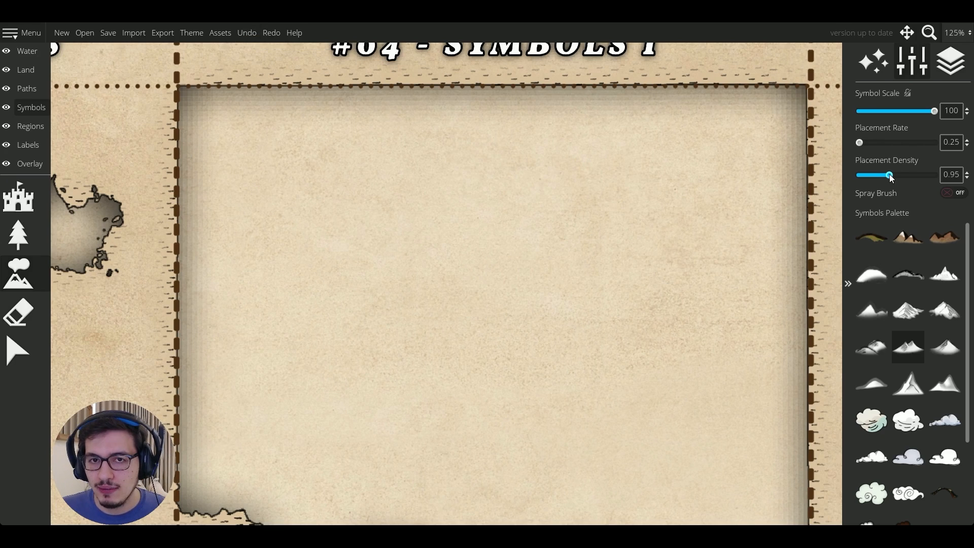
left_click(911, 350)
left_click(894, 143)
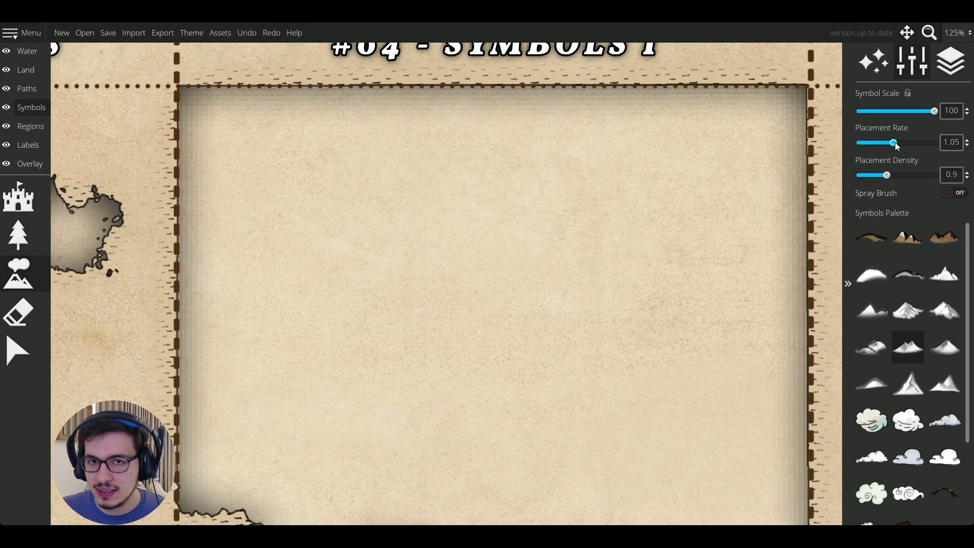
mouse_move(264, 173)
left_mouse_down()
mouse_move(309, 187)
mouse_move(442, 193)
left_mouse_up()
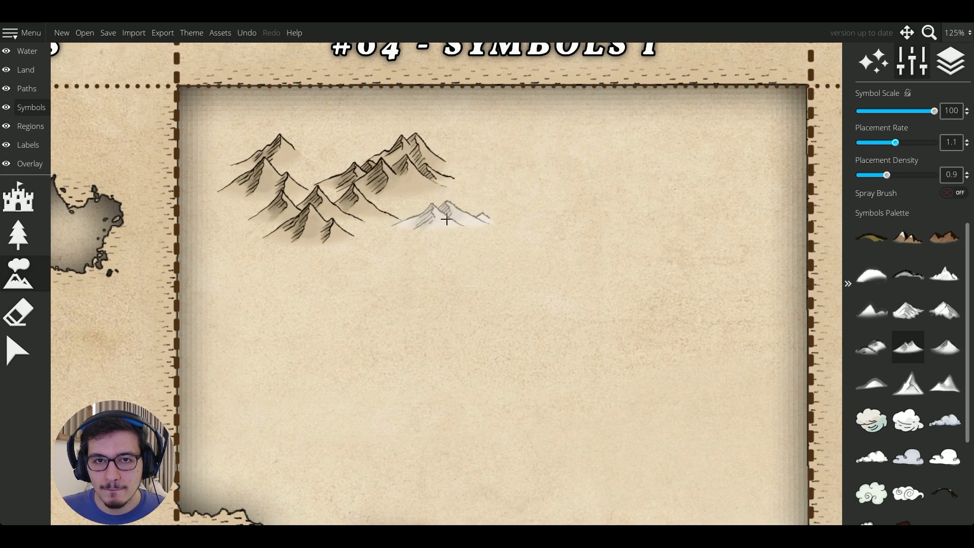
left_click(474, 155)
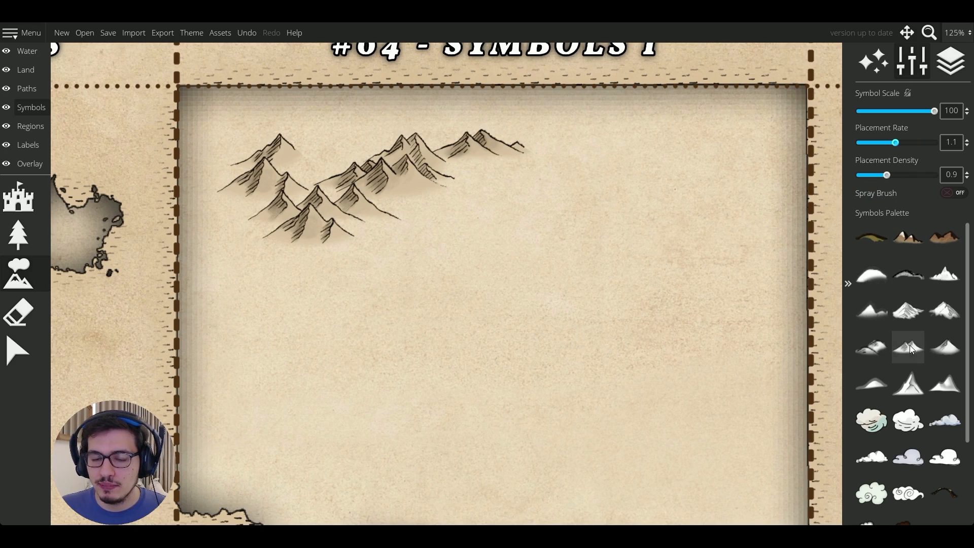
left_click_drag(513, 230, 749, 200)
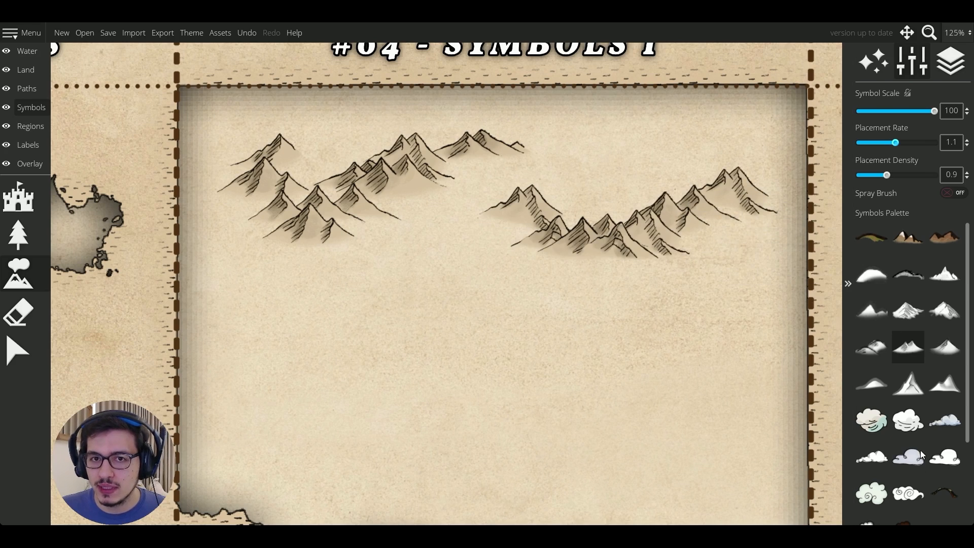
Step: Try a range of brown snow-capped mountains across the lower-left of the landmass
left_click(916, 302)
left_click(907, 237)
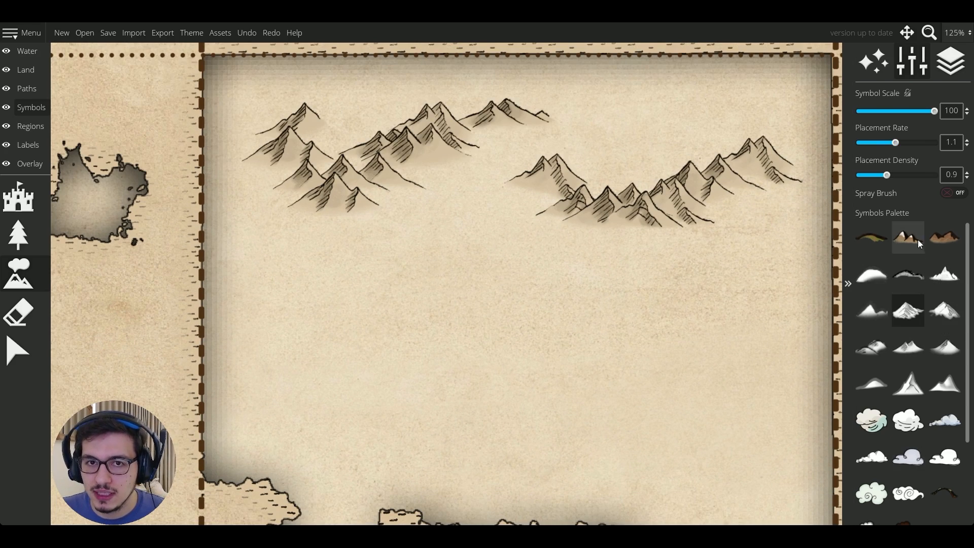
mouse_move(269, 287)
left_mouse_down()
mouse_move(282, 333)
mouse_move(441, 406)
left_mouse_up()
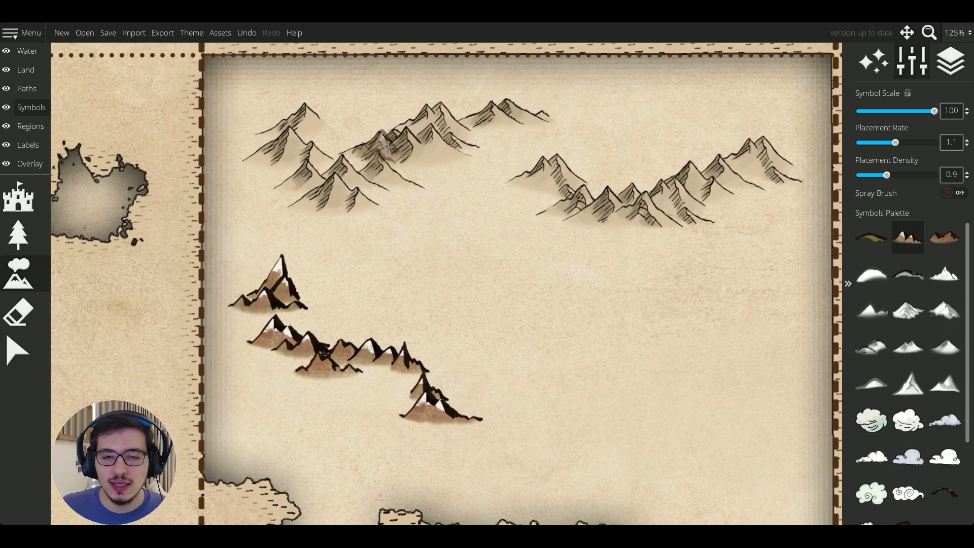
mouse_move(482, 330)
left_mouse_down()
mouse_move(421, 431)
mouse_move(281, 449)
left_mouse_up()
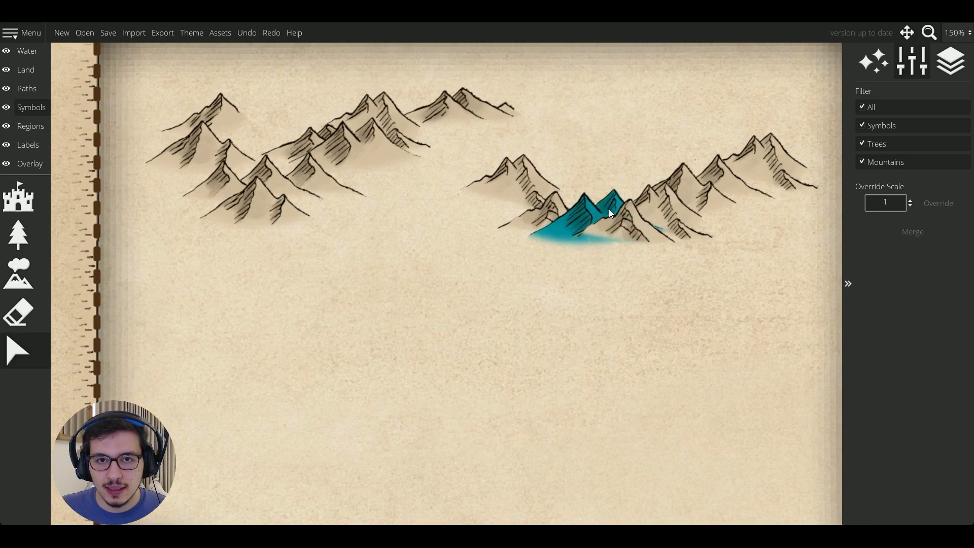
Step: Reposition individual mountains in the upper ranges, and delete the mountain at the far right end of the right-hand range
left_click_drag(583, 229, 455, 161)
left_click(417, 220)
left_click_drag(659, 264, 493, 259)
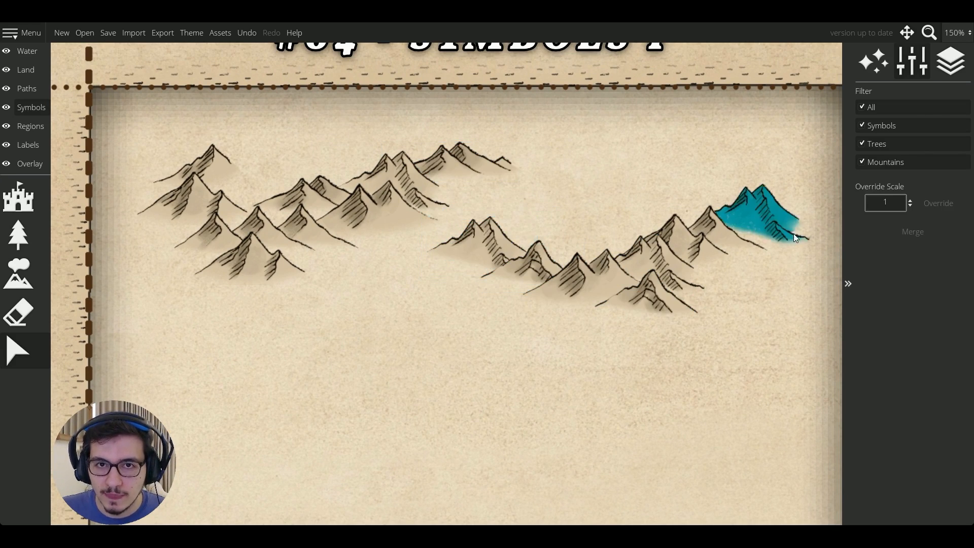
left_click(751, 216)
key("Delete")
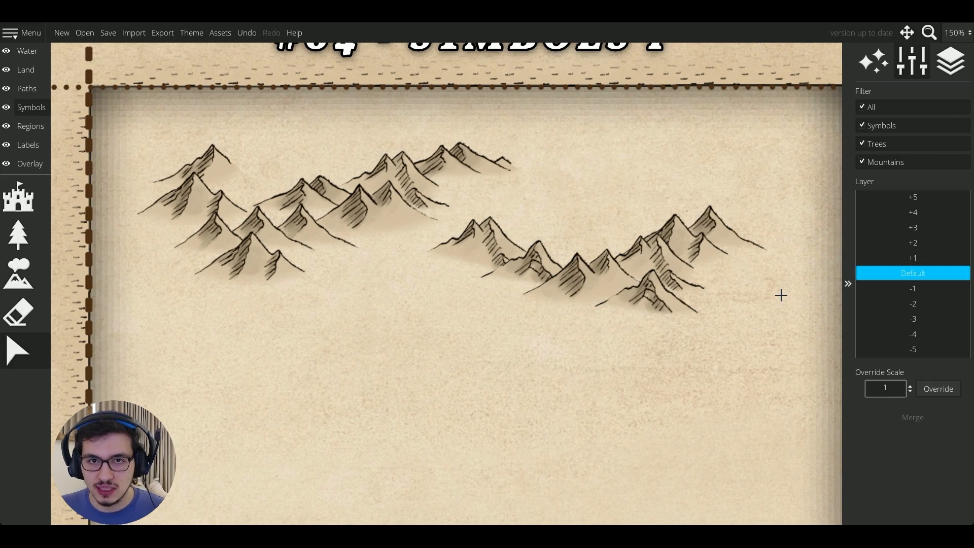
Step: Place single-peak hatched mountains to extend both upper ranges downward and form a cluster in the lower-left of the landmass
key("3")
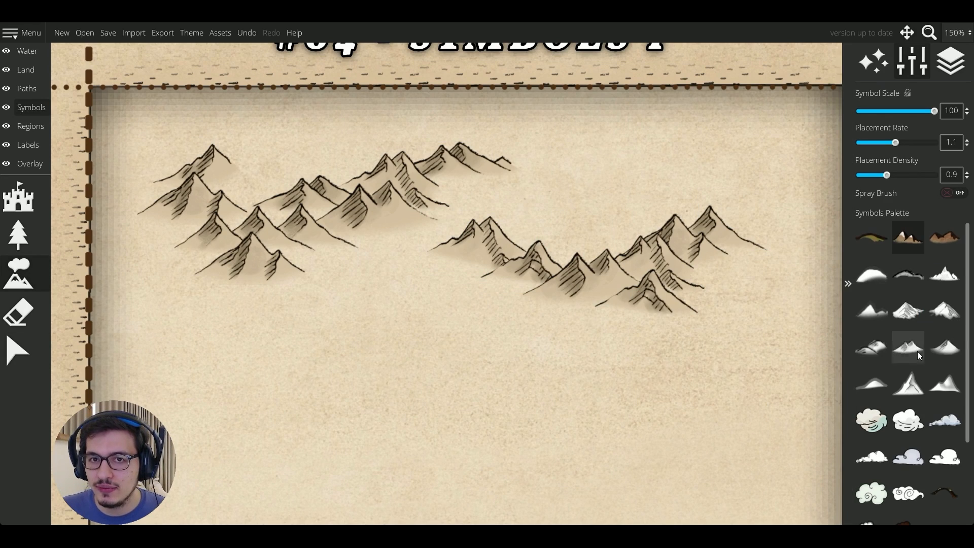
left_click(942, 348)
left_click(602, 330)
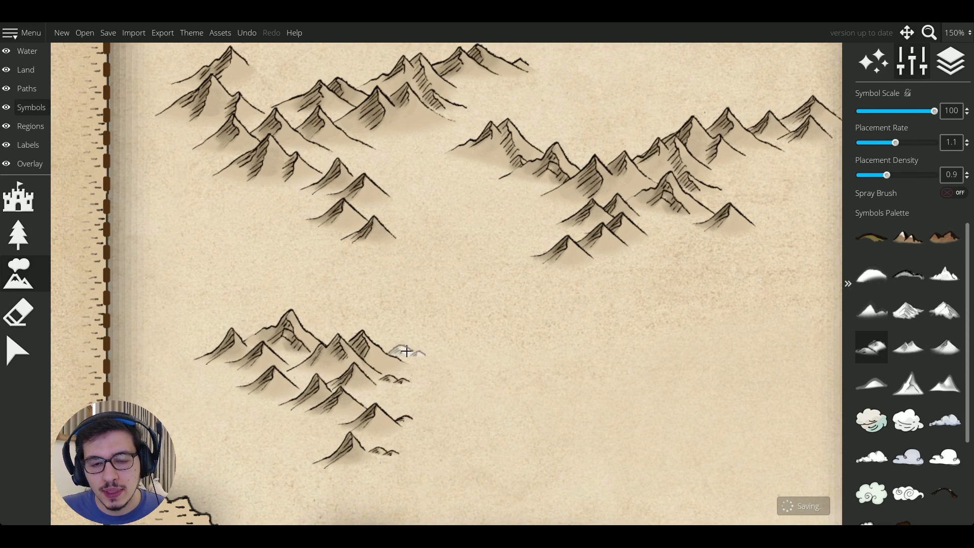
Step: Scatter small foothills around both sides of the lower-left mountain cluster
left_click(406, 350)
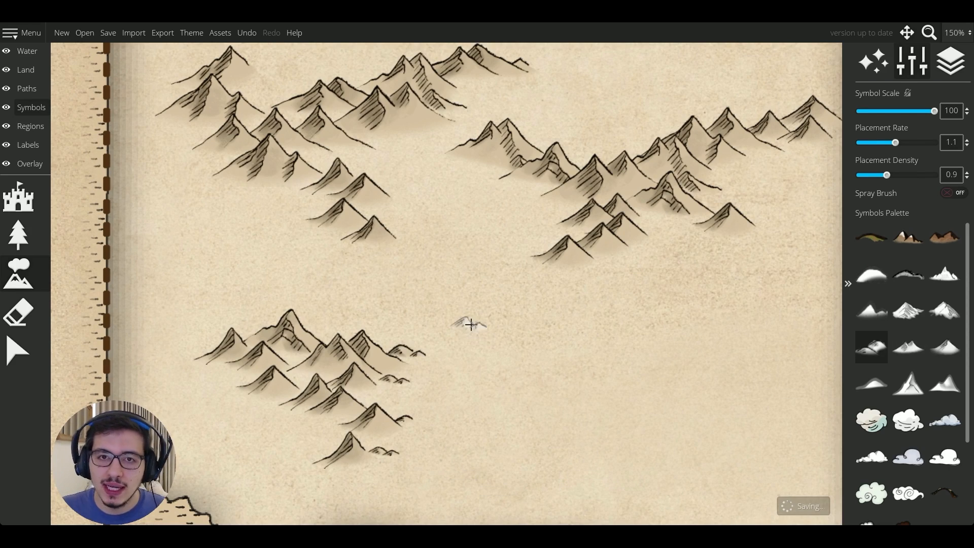
left_click(200, 352)
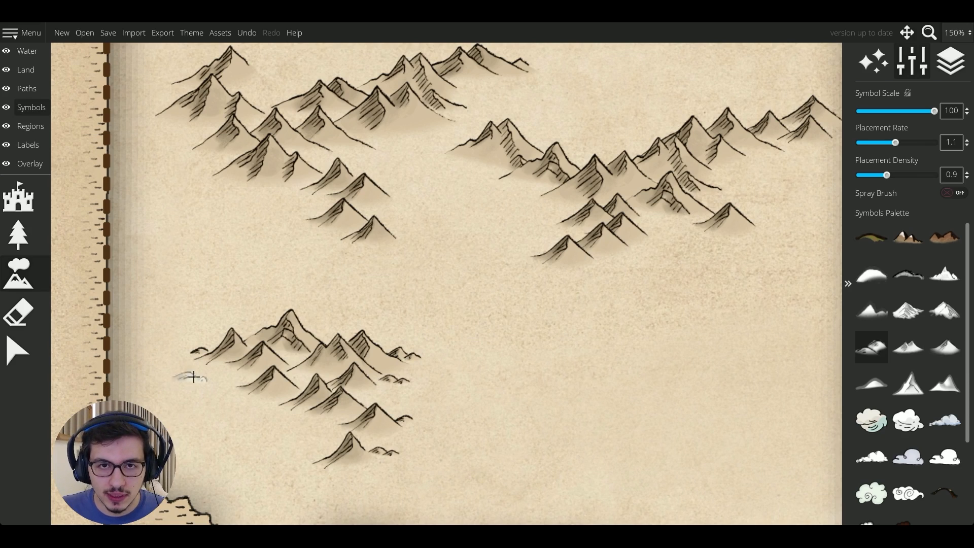
left_click(236, 381)
left_click(245, 399)
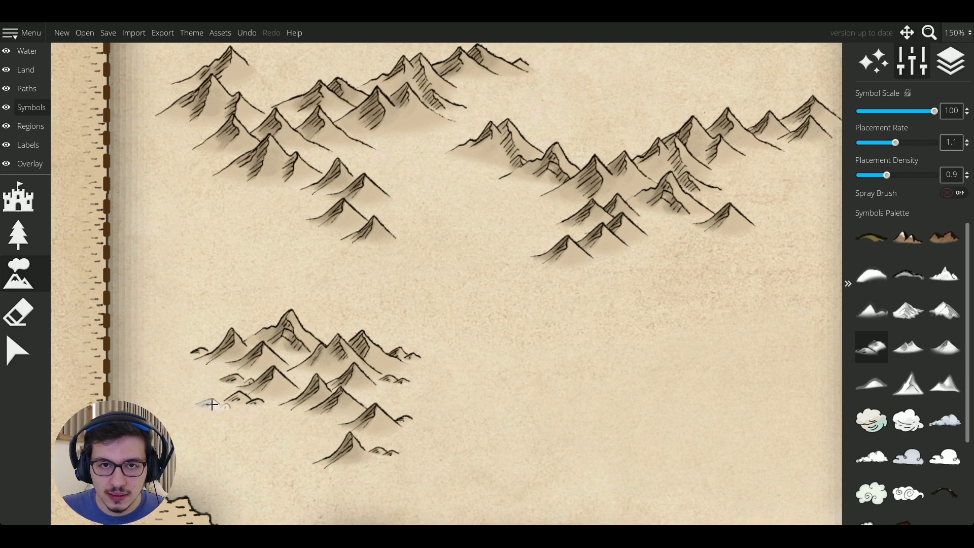
left_click(216, 404)
left_click(218, 414)
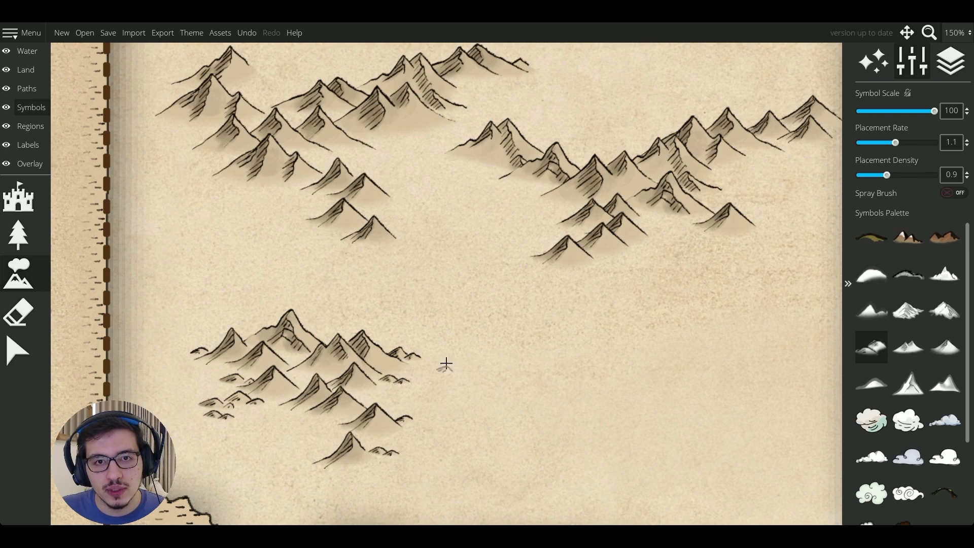
Step: Place small foothills around the lower end of the upper-left mountain range
left_click(394, 233)
left_click_drag(424, 254, 414, 293)
left_click(367, 252)
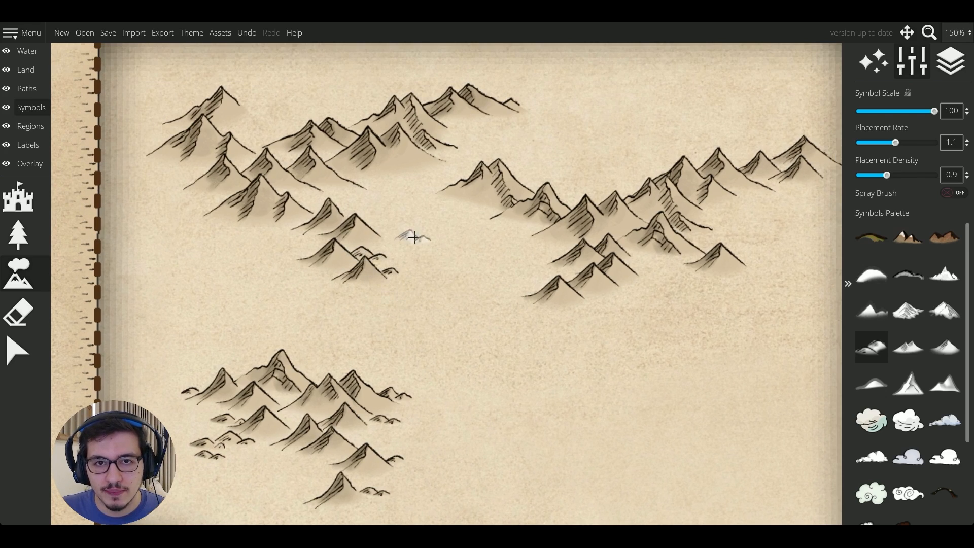
left_click(390, 234)
left_click(350, 208)
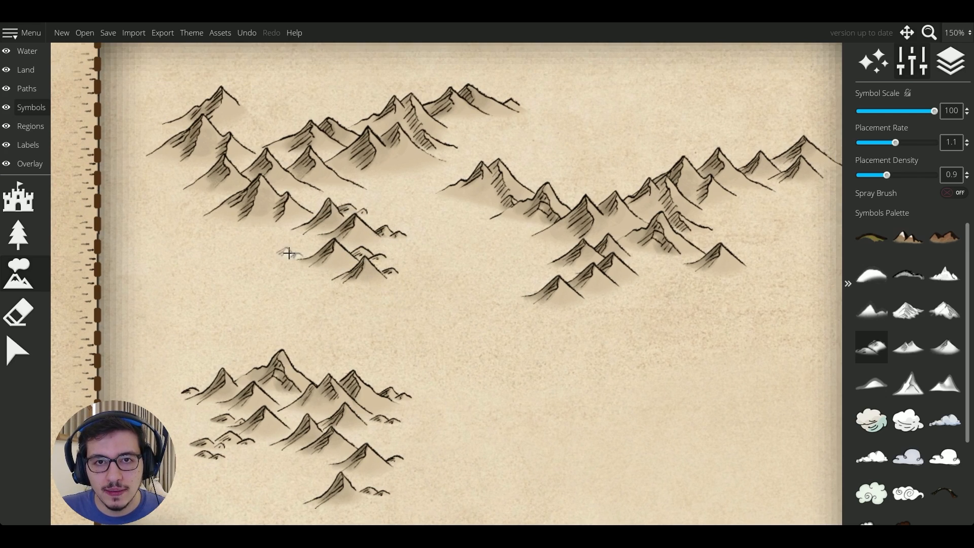
Step: Place small foothills below the right-hand range and a group of hills near the landmass's left edge
left_click(535, 305)
left_click(560, 318)
left_click(582, 319)
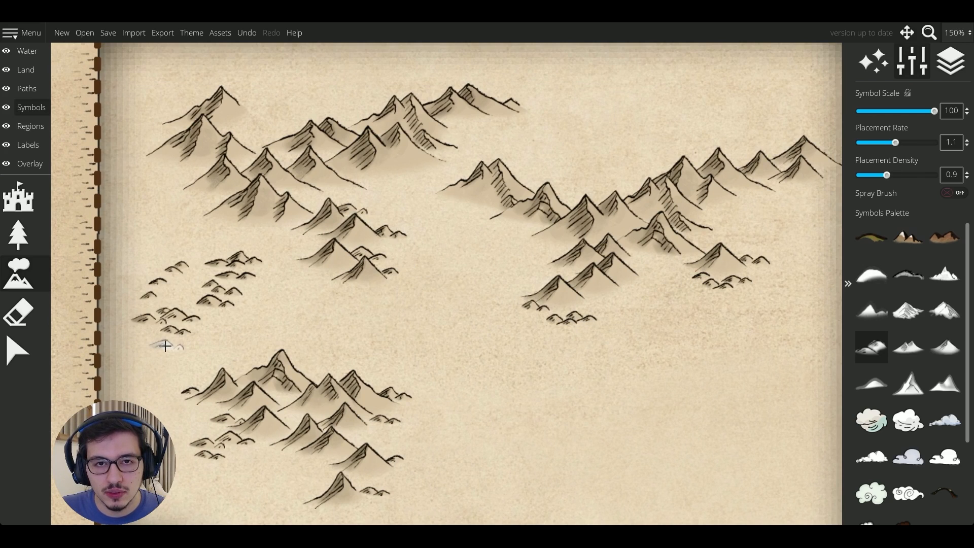
left_click(165, 346)
Step: Scatter a loose chain of small hills across the empty lower-right part of the landmass
left_click_drag(416, 368, 202, 297)
left_click(359, 346)
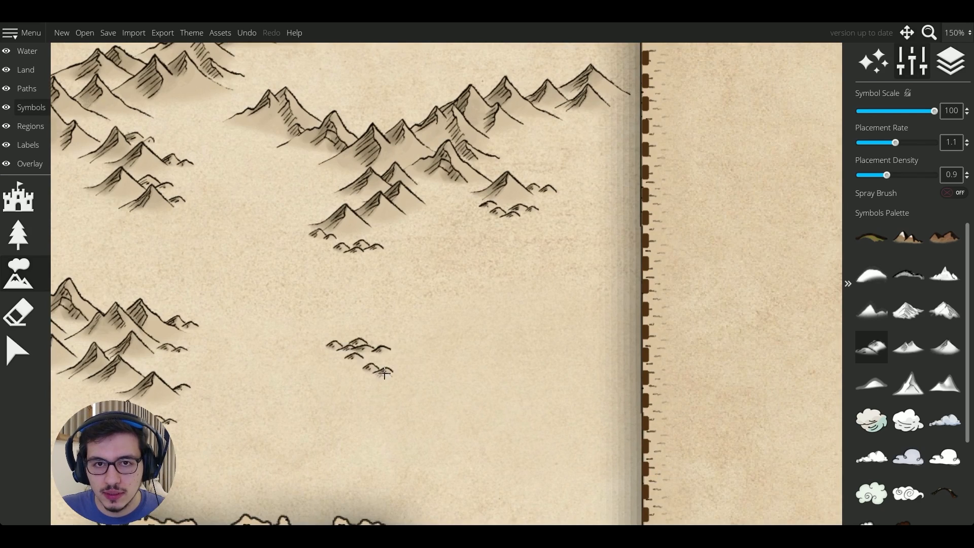
left_click(398, 344)
left_click(403, 366)
left_click_drag(427, 358, 502, 372)
key("ctrl+z")
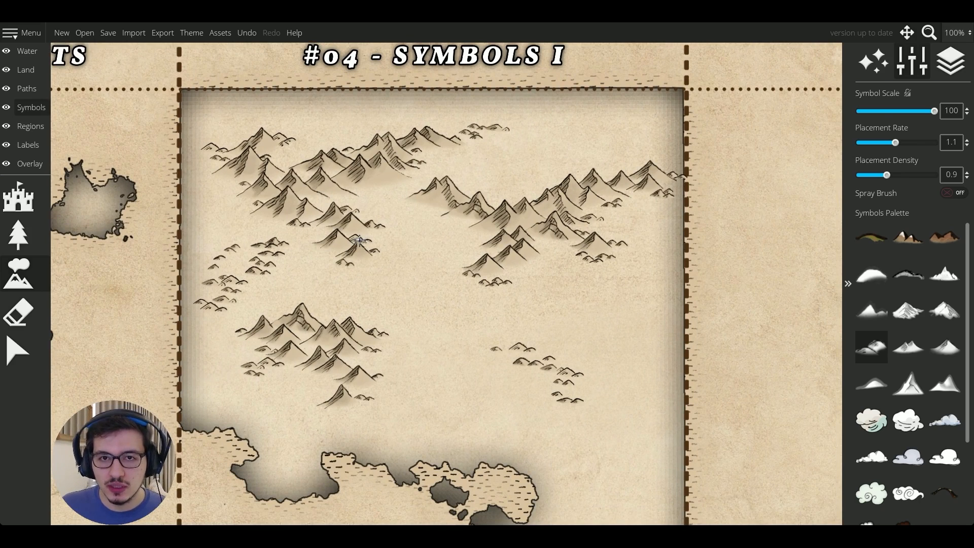
left_click_drag(374, 279, 395, 258)
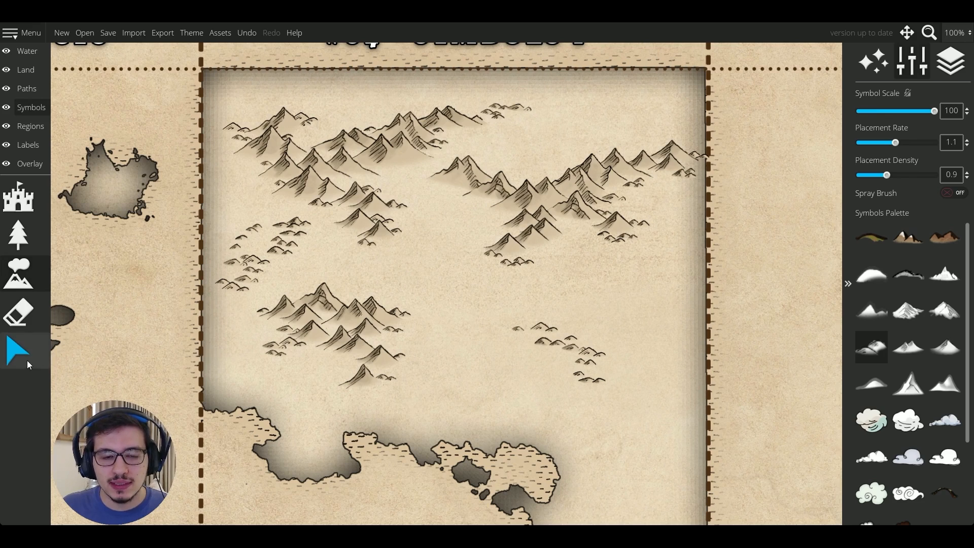
Step: Limit the eraser filter to mountains, try erasing the lower edge of the right-hand range, and undo the erasure
left_click(19, 319)
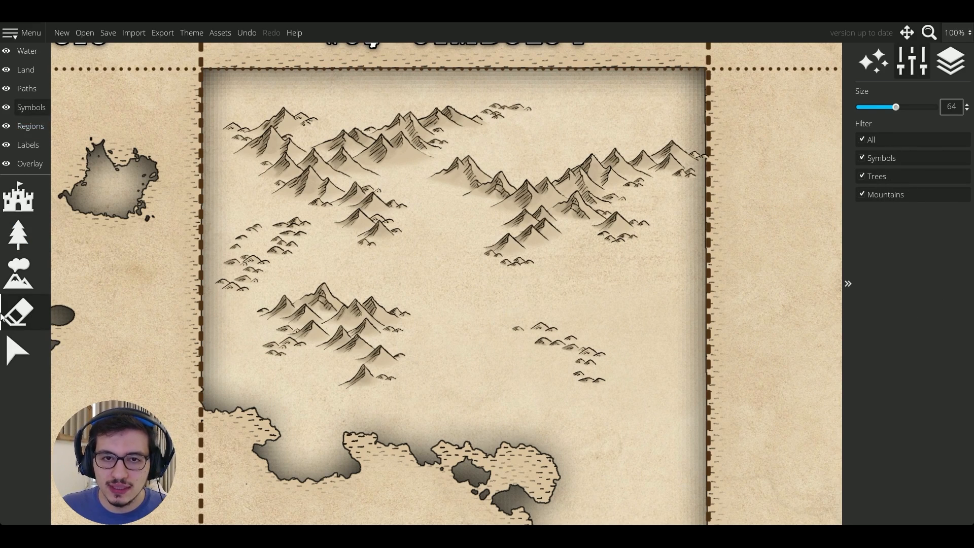
left_click(863, 141)
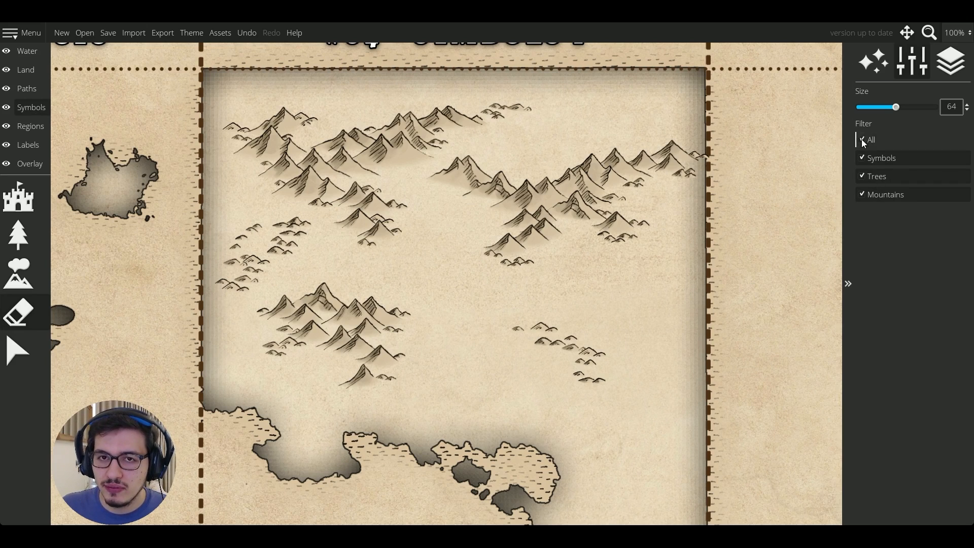
left_click(870, 194)
mouse_move(508, 276)
left_mouse_down()
mouse_move(518, 253)
mouse_move(659, 257)
left_mouse_up()
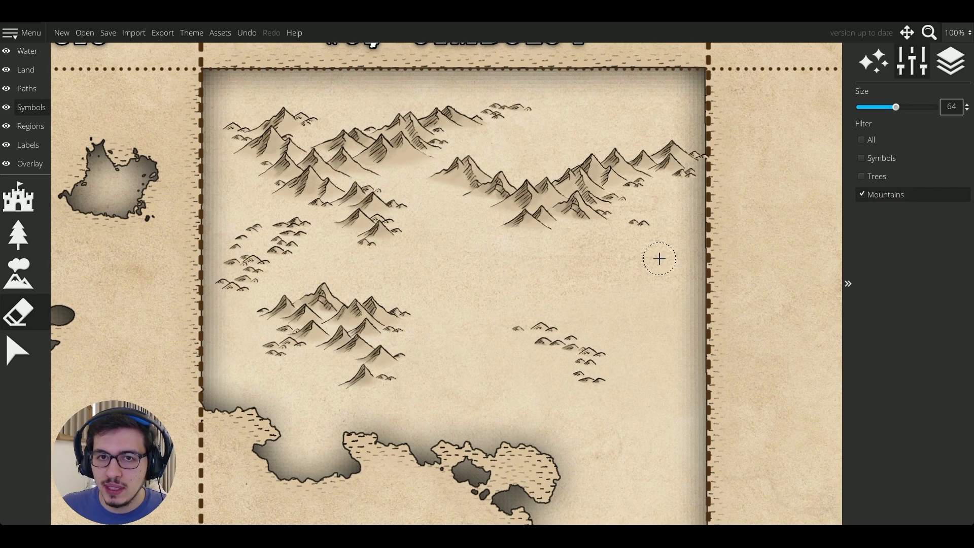
key("ctrl+z")
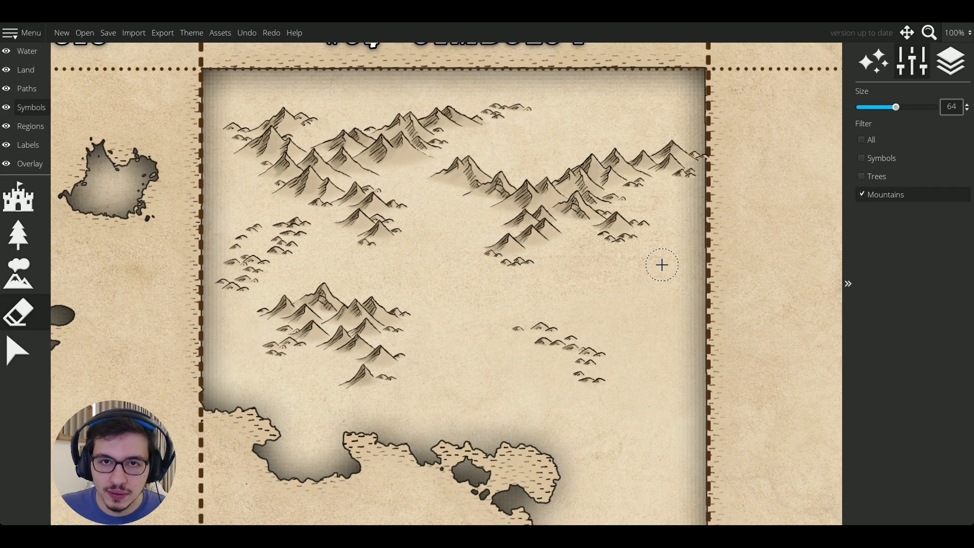
Step: Resize the mountain brush by trying symbol scales of 65 and 80, settling on 85
left_click(18, 350)
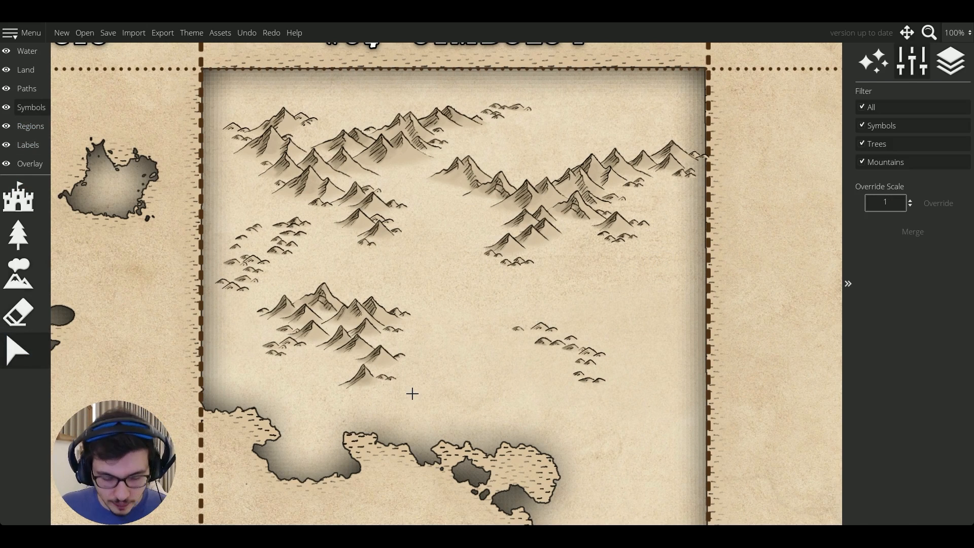
key("3")
left_click(31, 353)
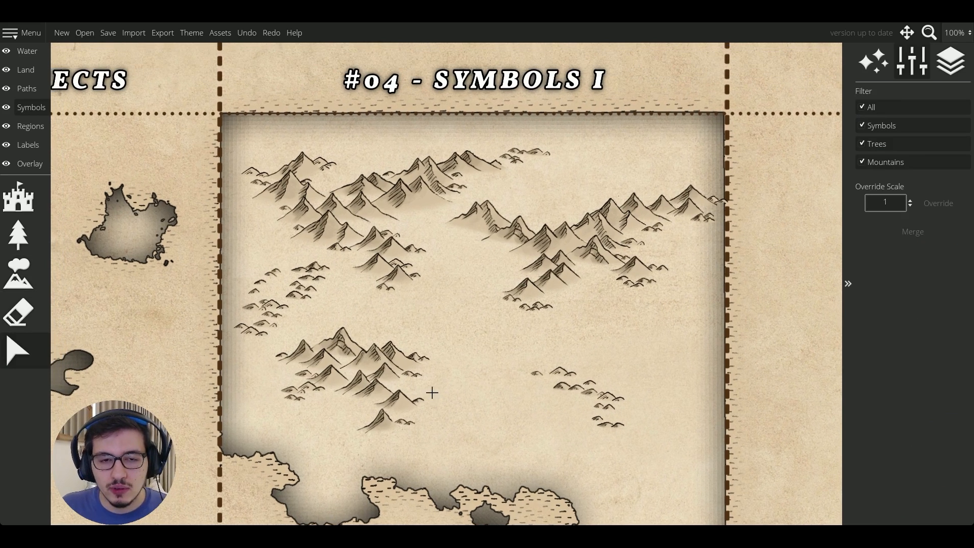
scroll(484, 292, "up", 1)
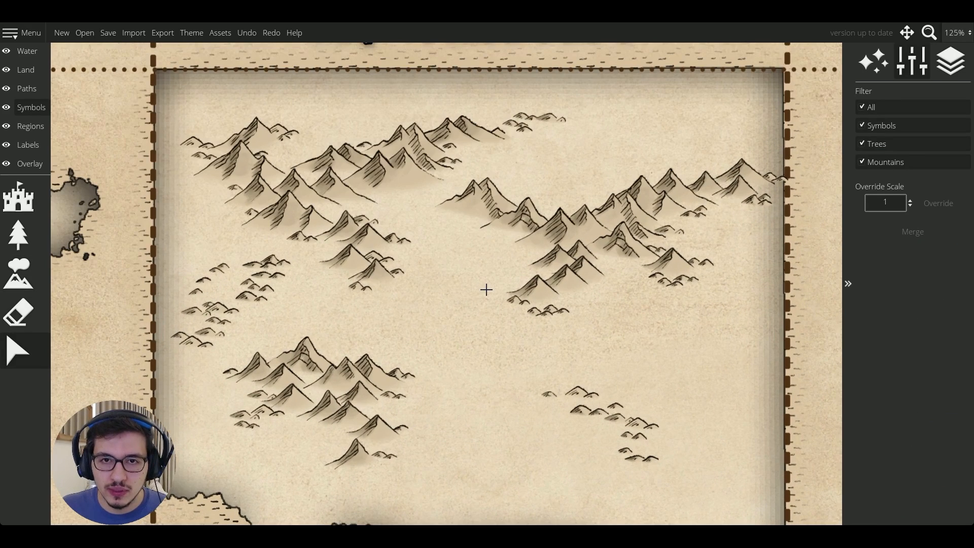
key("3")
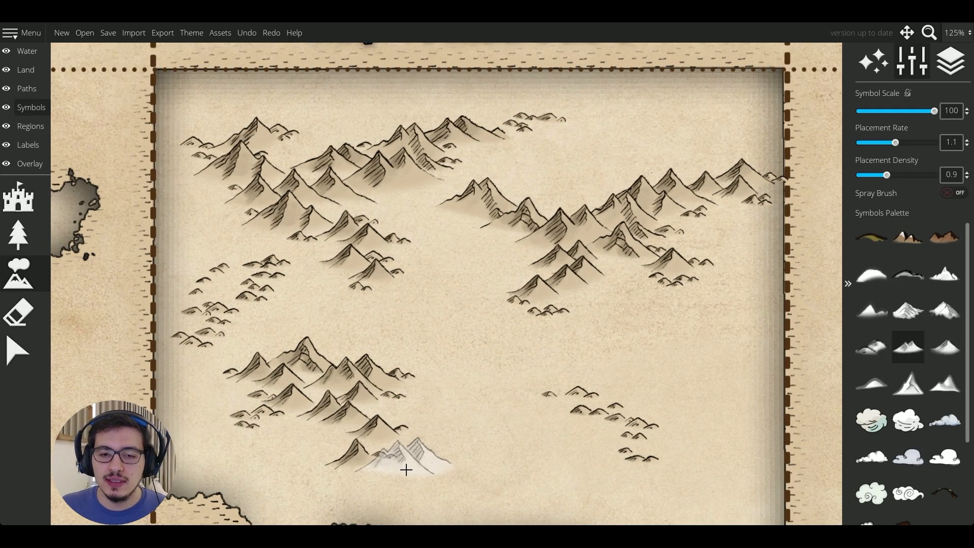
scroll(495, 370, "down", 2)
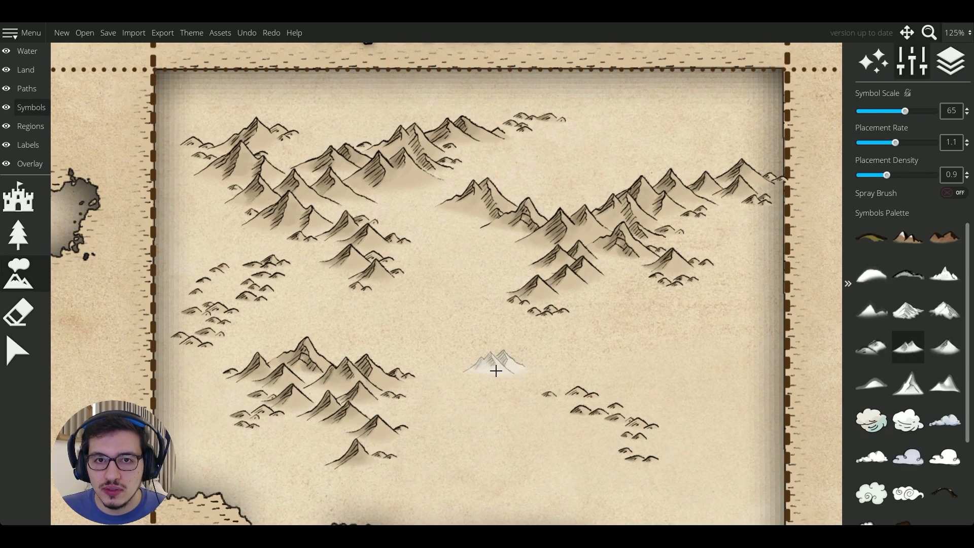
scroll(495, 370, "up", 1)
scroll(495, 371, "down", 1)
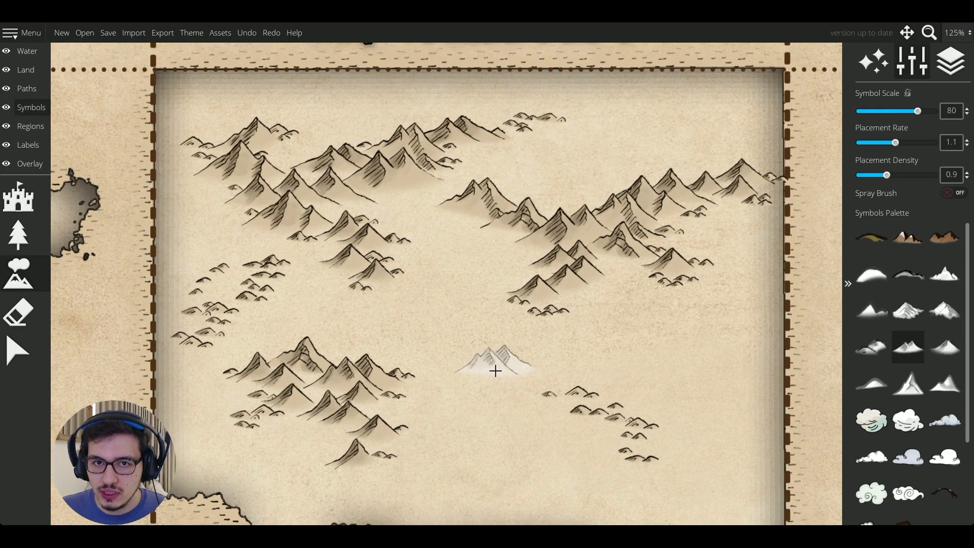
scroll(495, 371, "up", 1)
Step: Shrink the mountain at the right-hand range's lower end and the range's westernmost peak, and shift that peak slightly toward the range
key("5")
left_click(540, 284)
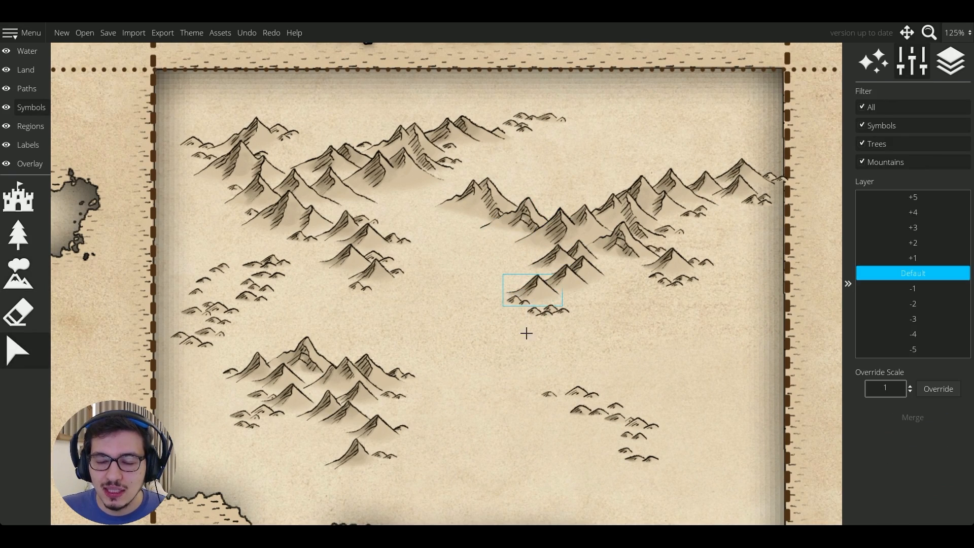
scroll(528, 344, "down", 2)
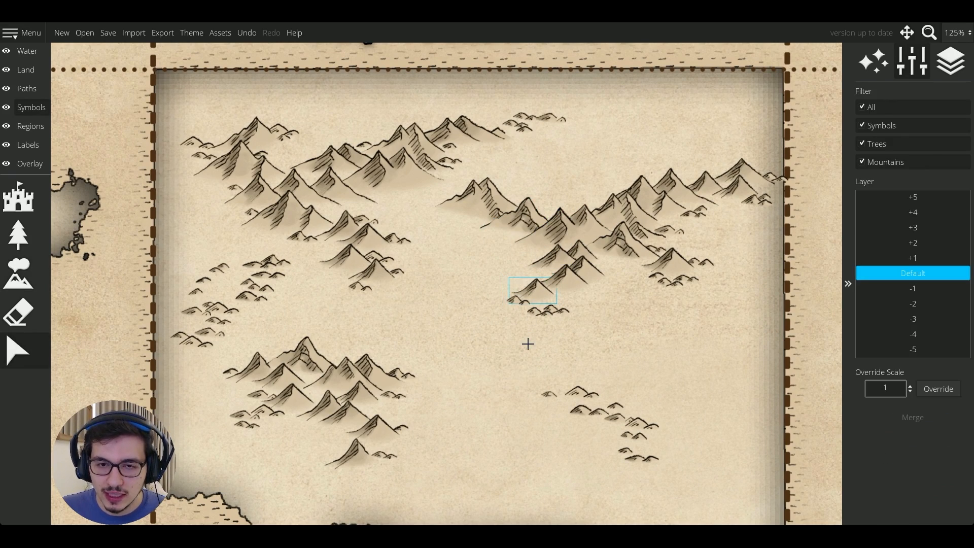
left_click(456, 208)
scroll(452, 215, "down", 2)
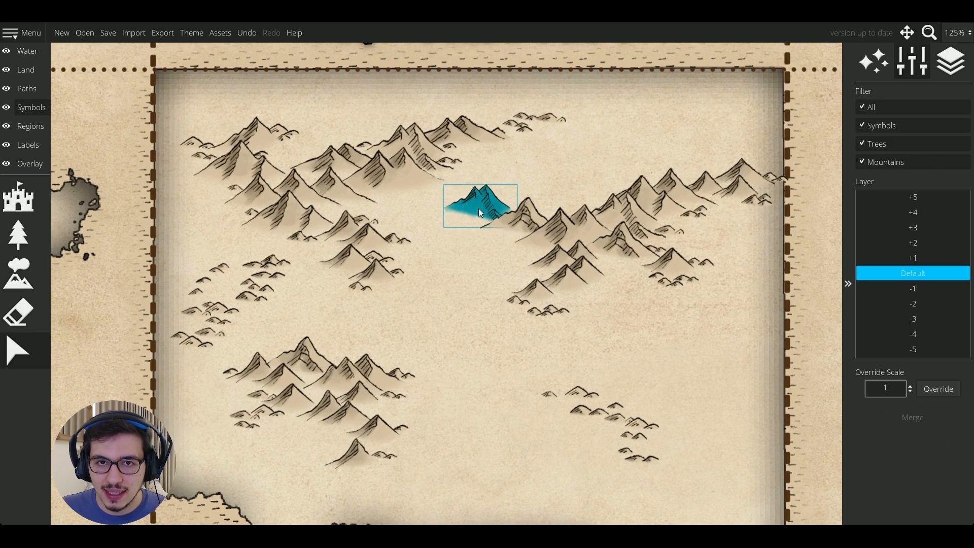
left_click_drag(475, 212, 483, 215)
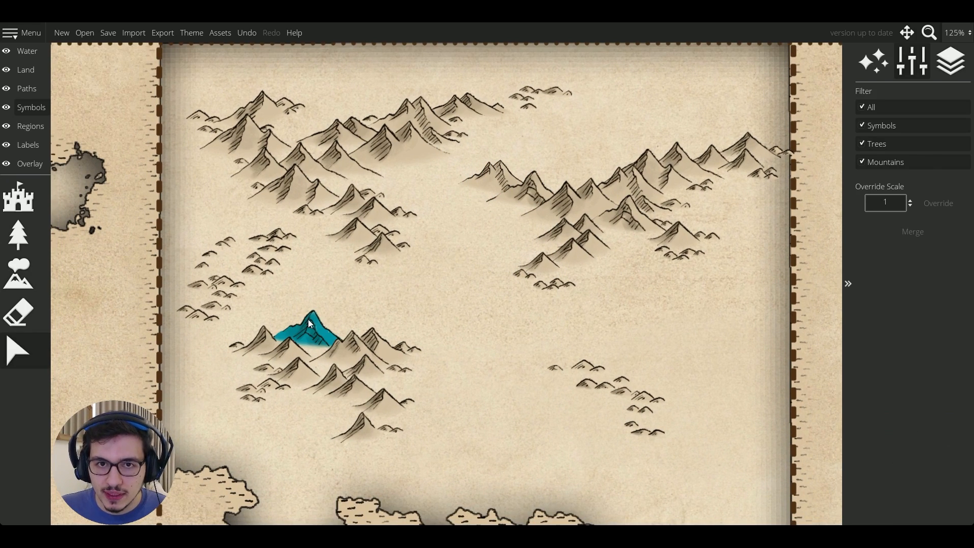
Step: Try an override scale of 0.7 on the tallest peak of the lower-left mountain group and undo the resizing
left_click(310, 324)
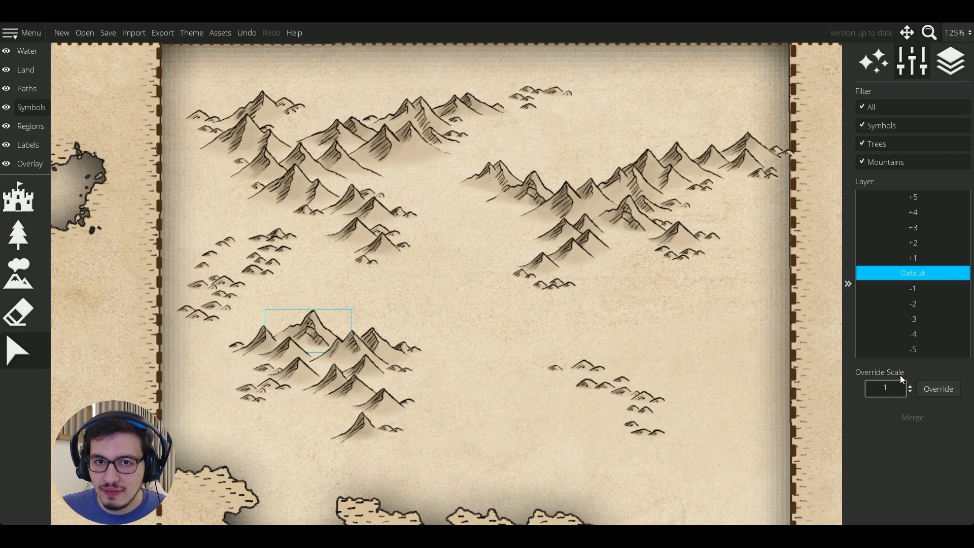
left_click(908, 392)
left_click(910, 392)
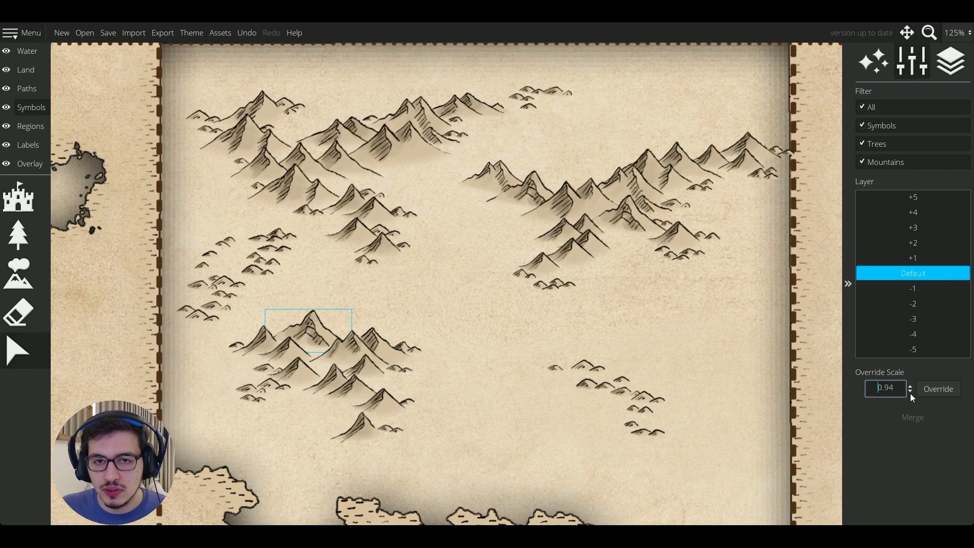
key("BackSpace")
type("7")
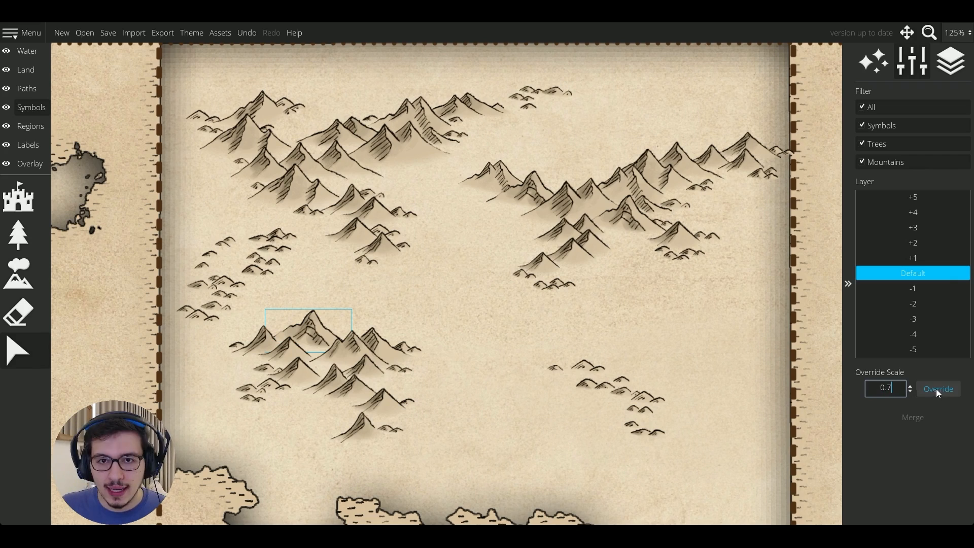
left_click(939, 391)
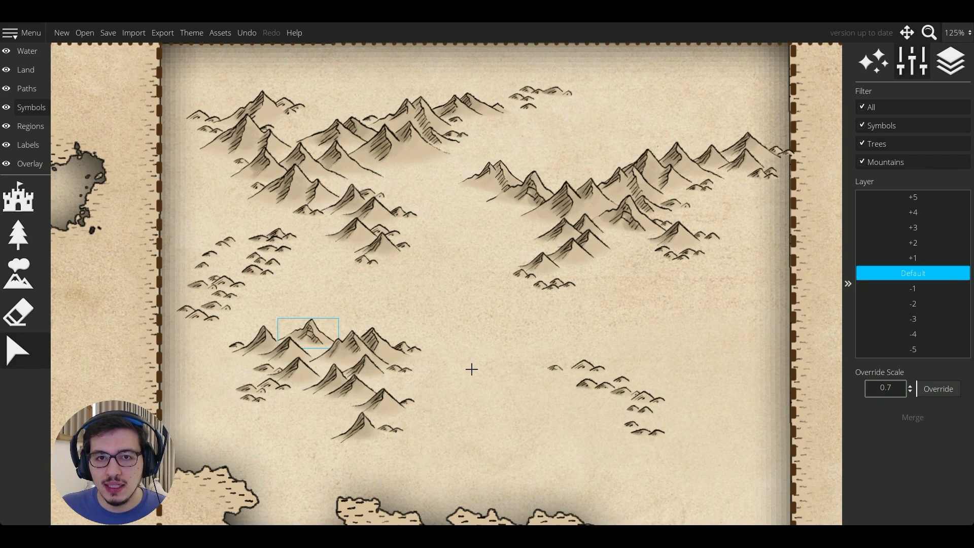
key("ctrl+z")
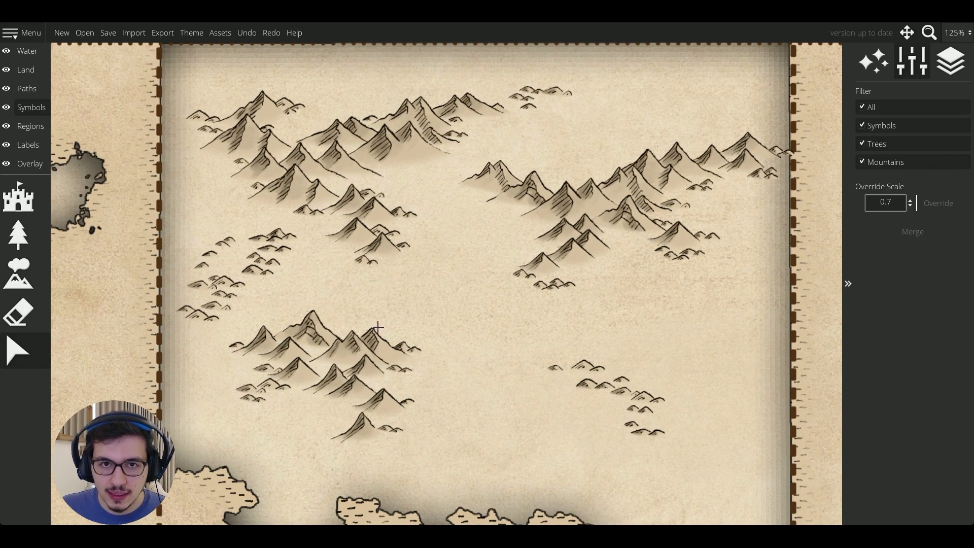
Step: Reset the override scale value to 1, nudge the tallest lower-left peak slightly left, and enter 1.15 with it selected
left_click(323, 323)
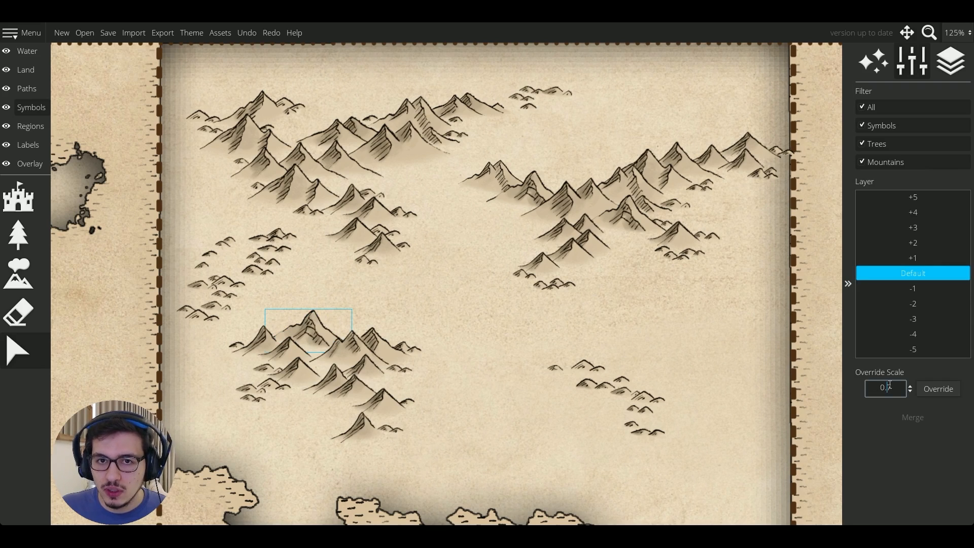
type("1")
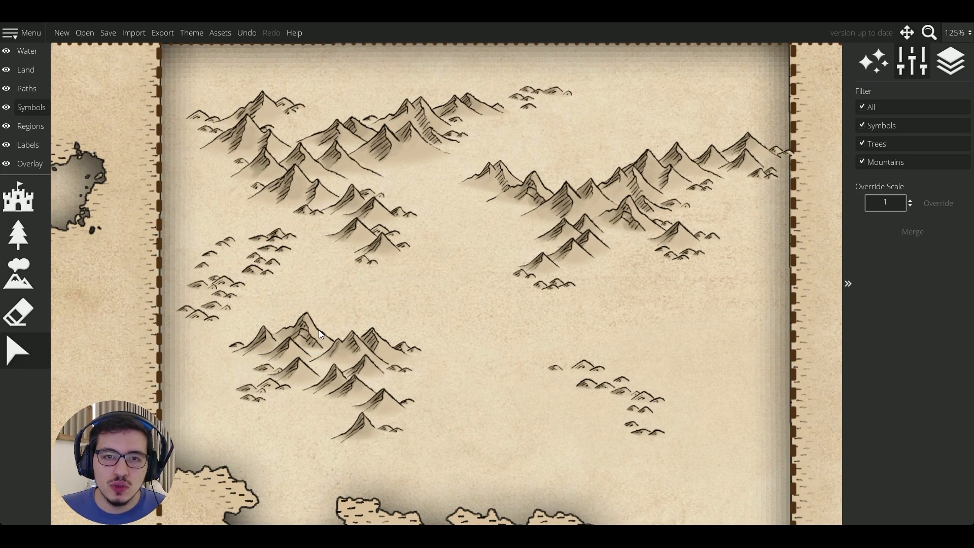
left_click(312, 336)
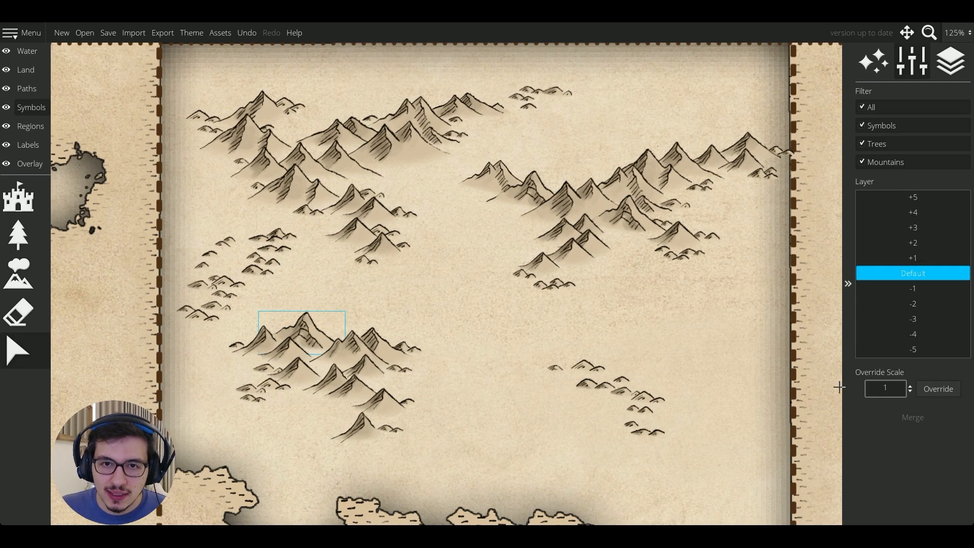
left_click(910, 385)
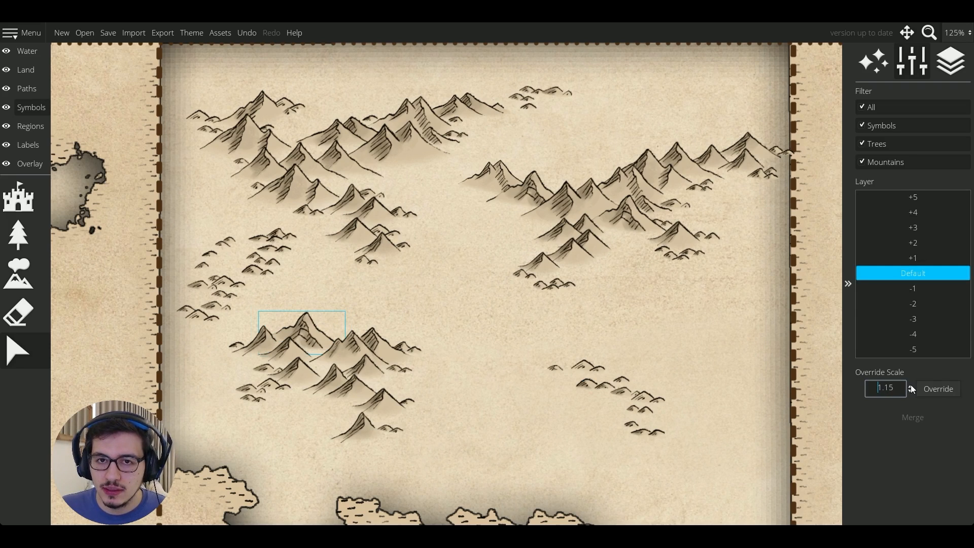
scroll(313, 332, "up", 1)
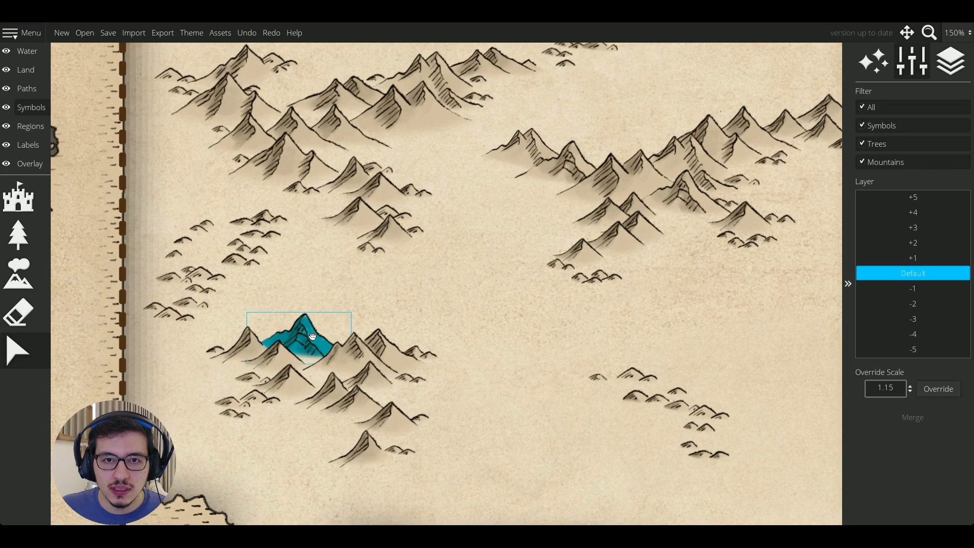
left_click(230, 317)
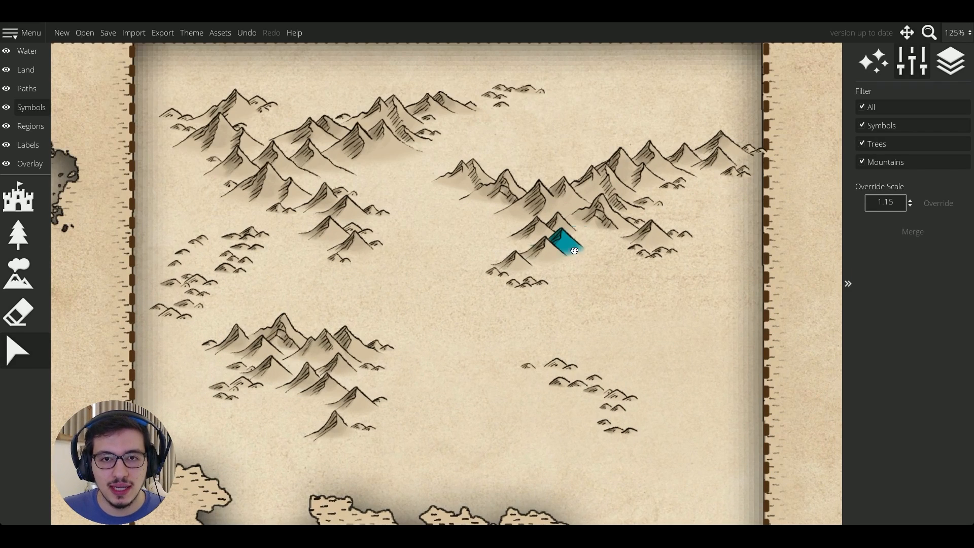
Step: Put a twin-peaked mountain in the empty area above the southern coast and override its scale to 2
left_click(576, 251)
left_click(592, 274)
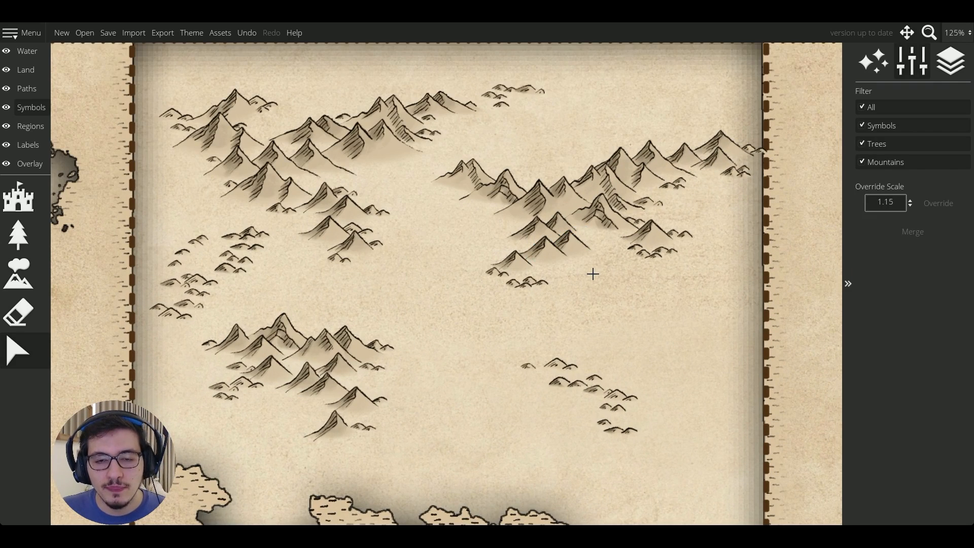
scroll(592, 274, "down", 1)
left_click(429, 177)
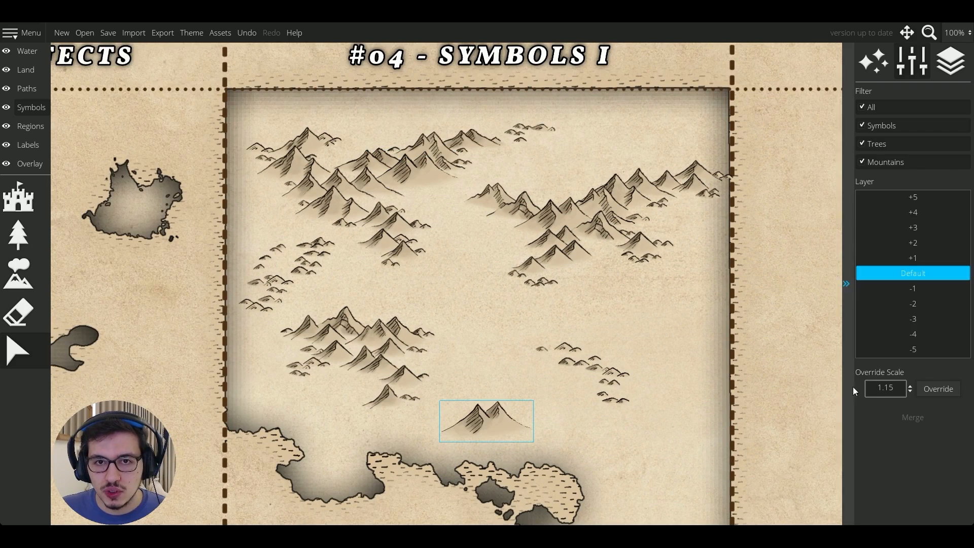
double_click(885, 385)
type("2")
left_click(940, 387)
left_click(634, 477)
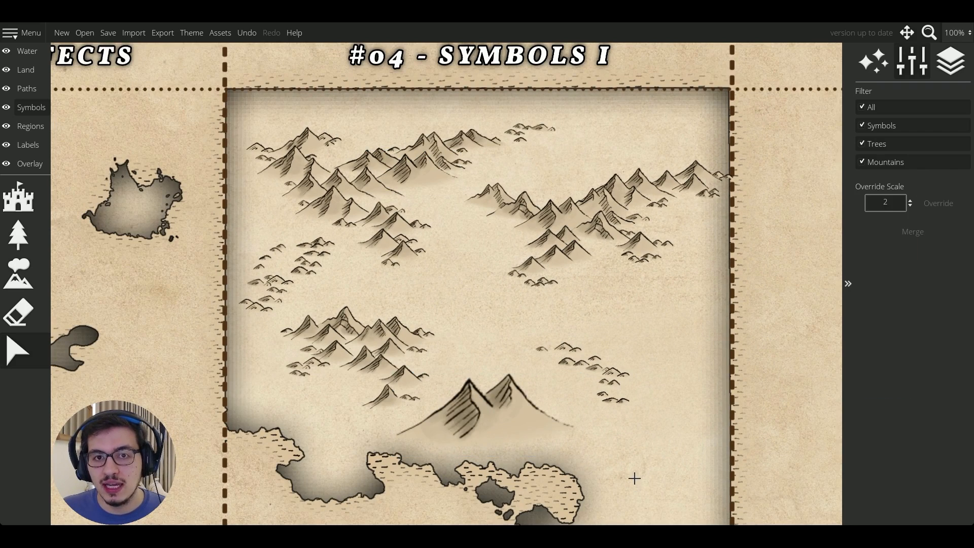
Step: Examine the oversized twin-peaked mountain above the southern coast and delete it
scroll(590, 471, "up", 1)
left_click(506, 424)
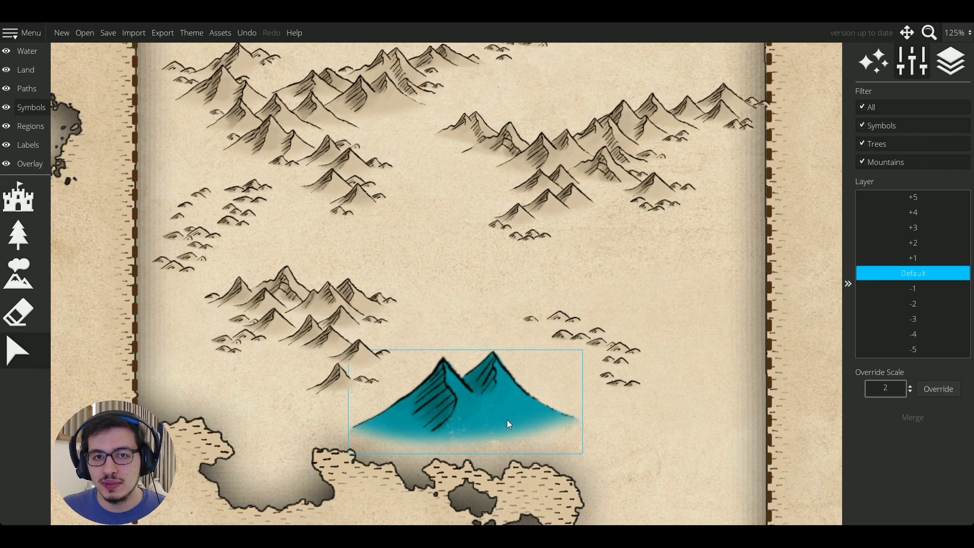
left_click(619, 447)
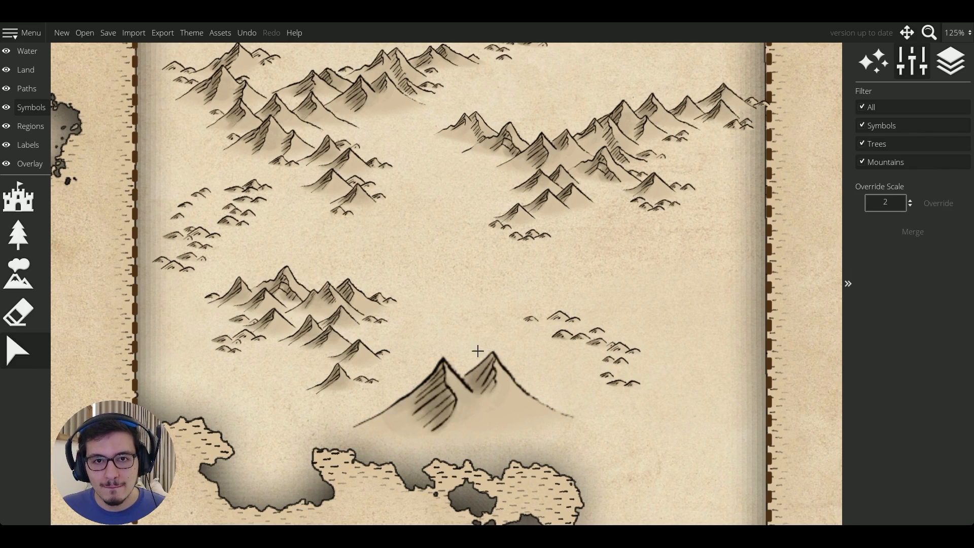
scroll(428, 381, "up", 1)
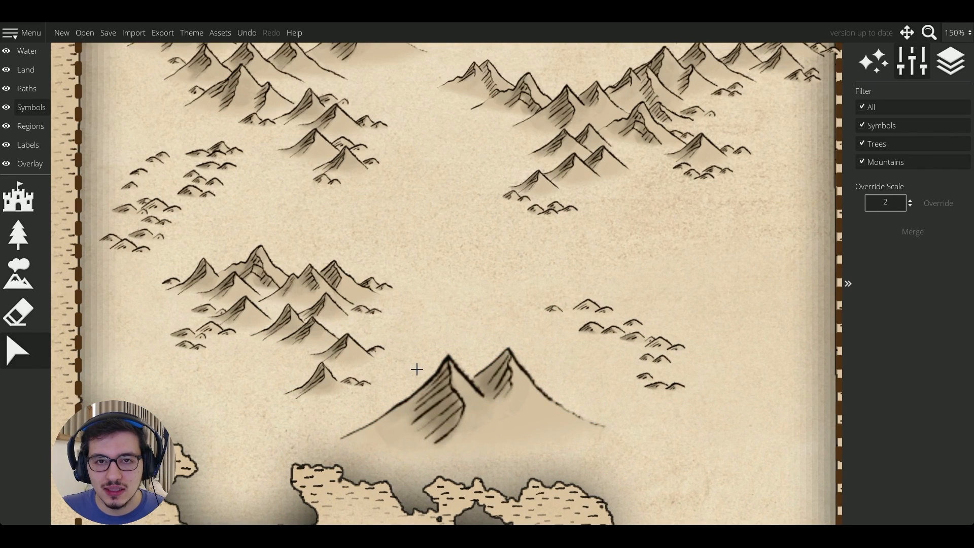
left_click(451, 392)
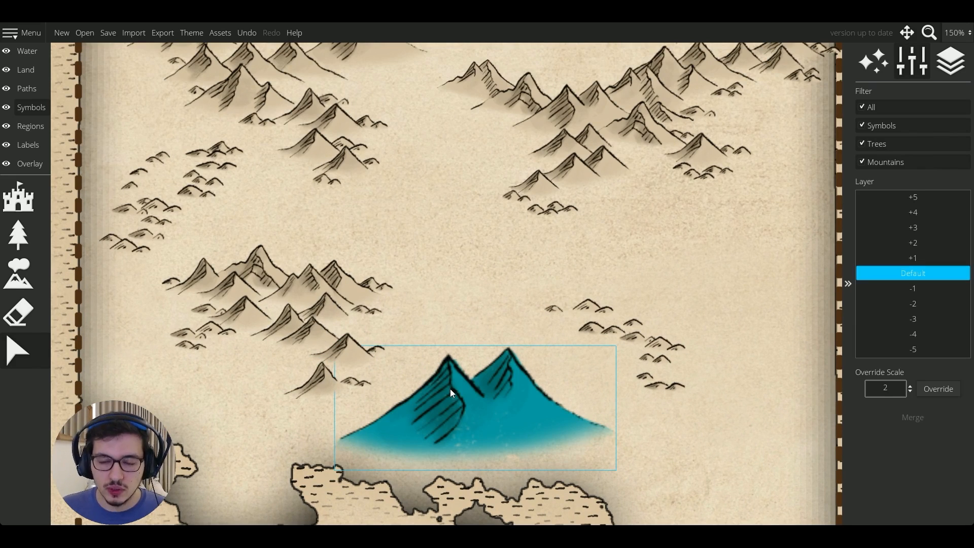
key("Delete")
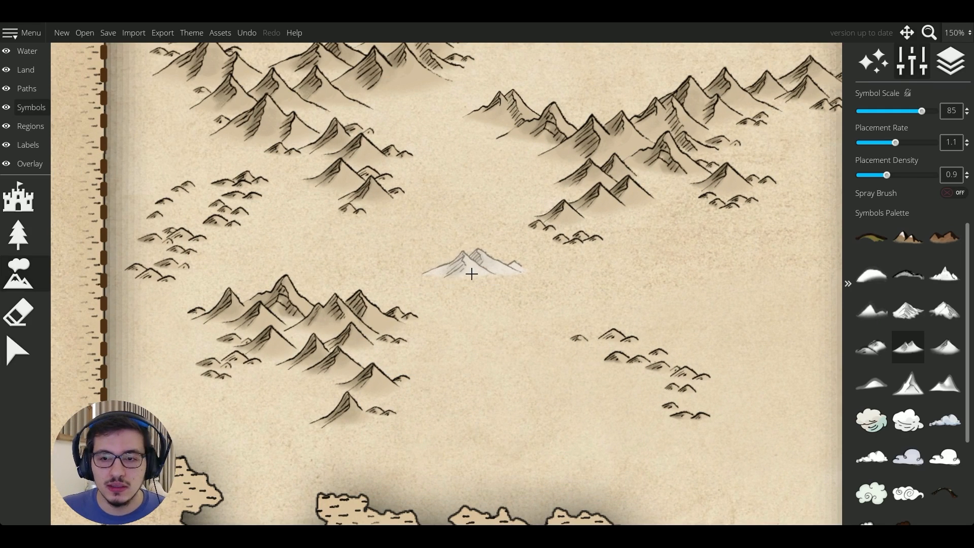
left_click(15, 350)
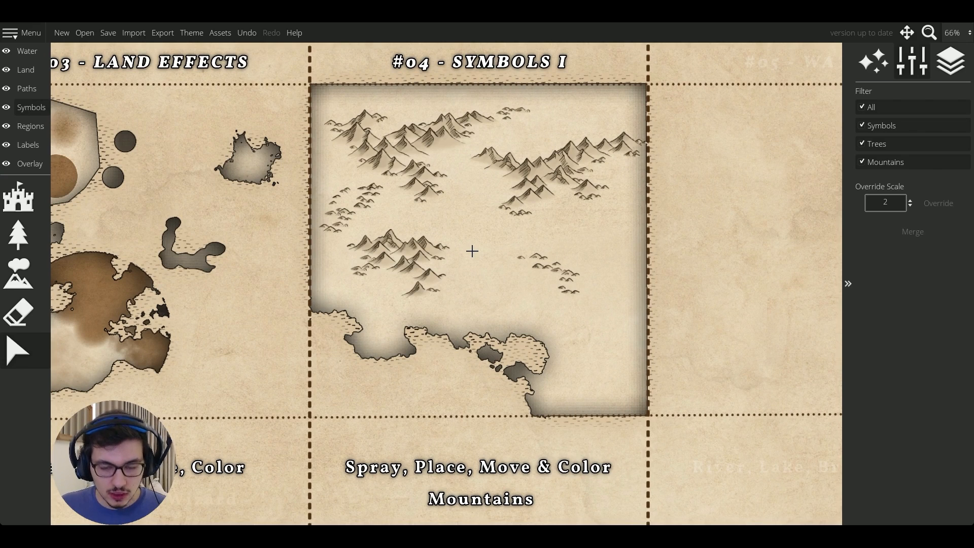
Step: Switch to colour painting on the land layer and limit its filter to mountains only
scroll(468, 274, "up", 2)
key("2")
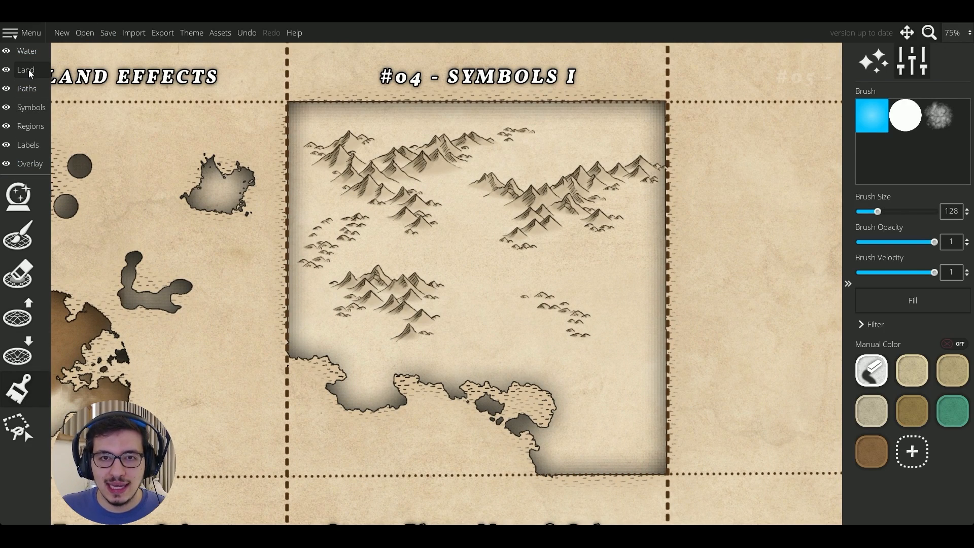
left_click(31, 394)
left_click(25, 396)
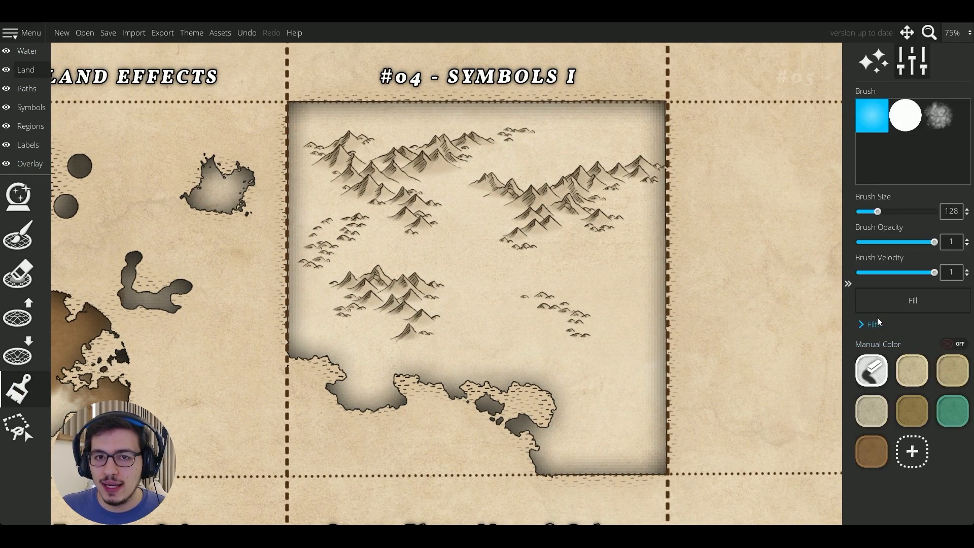
left_click(866, 306)
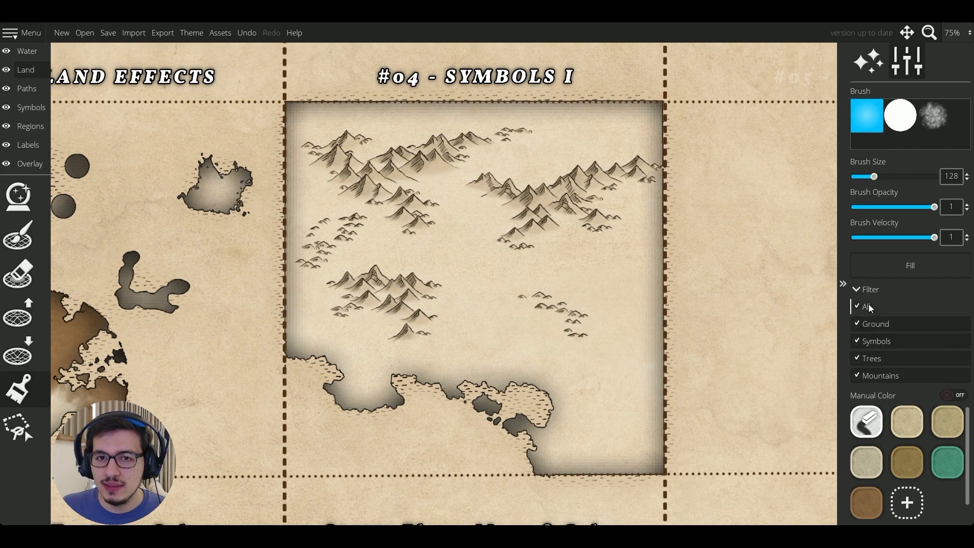
left_click(880, 375)
Step: Paint the lower-left mountain group with the brown colour at brush size 128
left_click(866, 502)
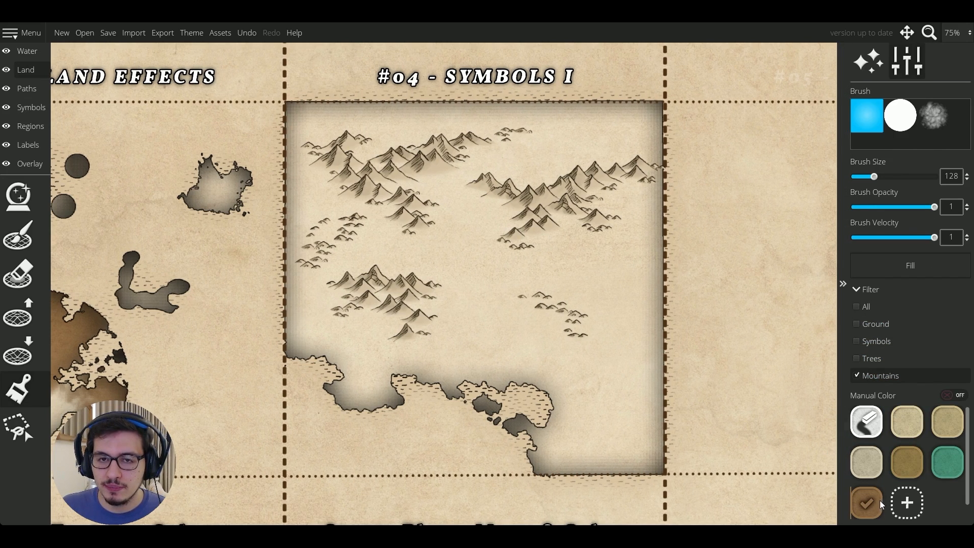
scroll(426, 275, "up", 2)
mouse_move(403, 317)
left_mouse_down()
mouse_move(407, 338)
mouse_move(380, 354)
left_mouse_up()
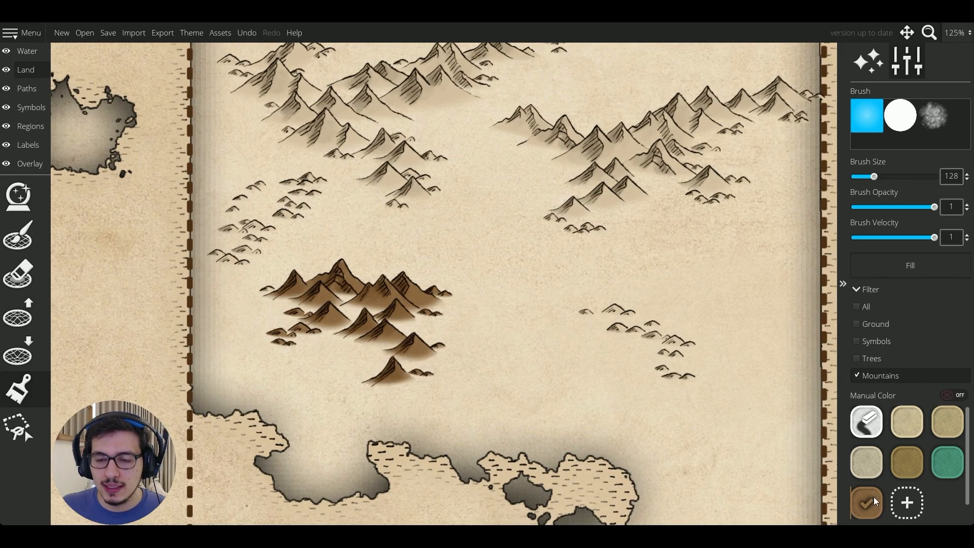
left_click(906, 502)
key("Escape")
right_click(872, 500)
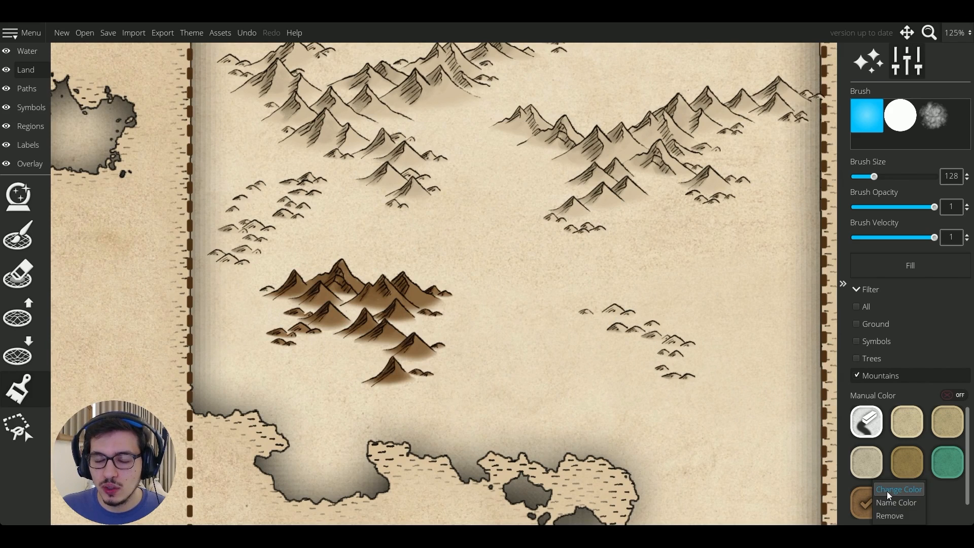
left_click(888, 495)
key("Escape")
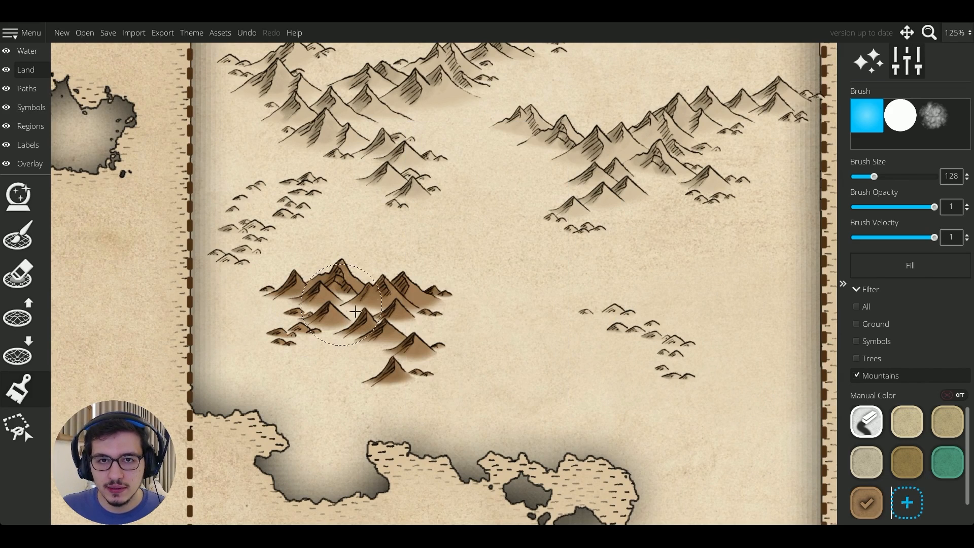
Step: Fill all mountains with the brown colour and lower the brush opacity to 0.43 and velocity to 0.42
left_click(902, 269)
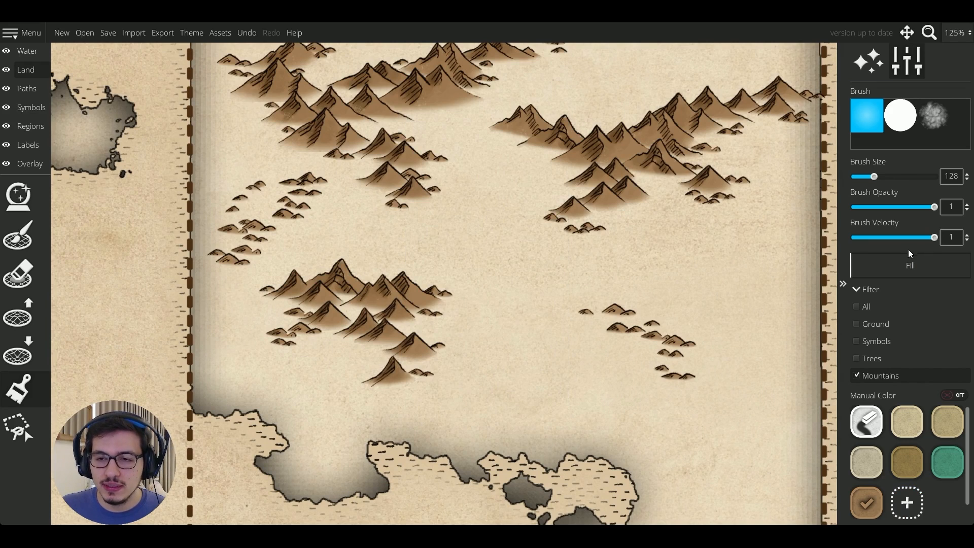
mouse_move(933, 238)
left_mouse_down()
mouse_move(883, 238)
mouse_move(883, 209)
left_mouse_up()
Step: Add a custom dark brown, 624220, to the manual colours
left_click(907, 503)
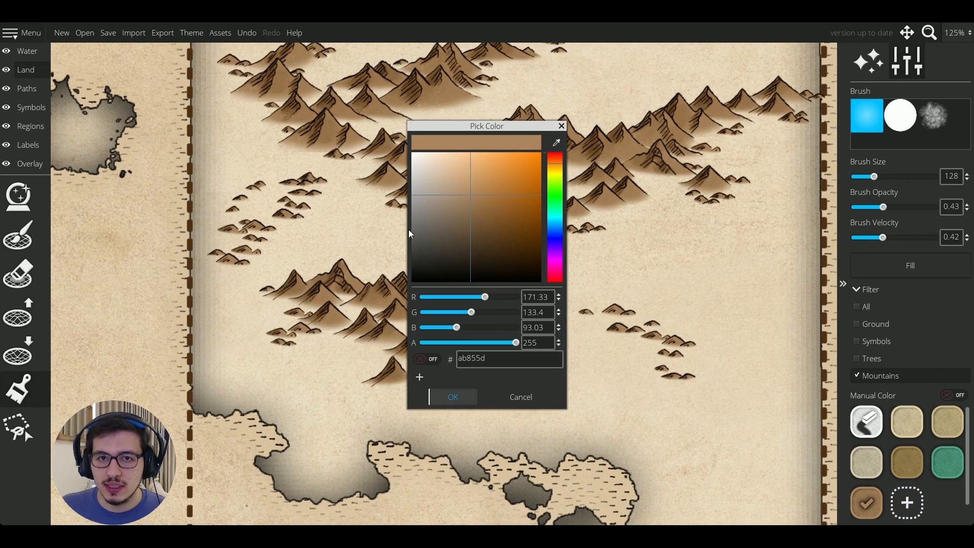
left_click(499, 233)
left_click(453, 397)
Step: Shade parts of the upper-right mountain range with the dark brown at brush size 88
mouse_move(589, 151)
left_mouse_down()
mouse_move(608, 192)
mouse_move(648, 202)
left_mouse_up()
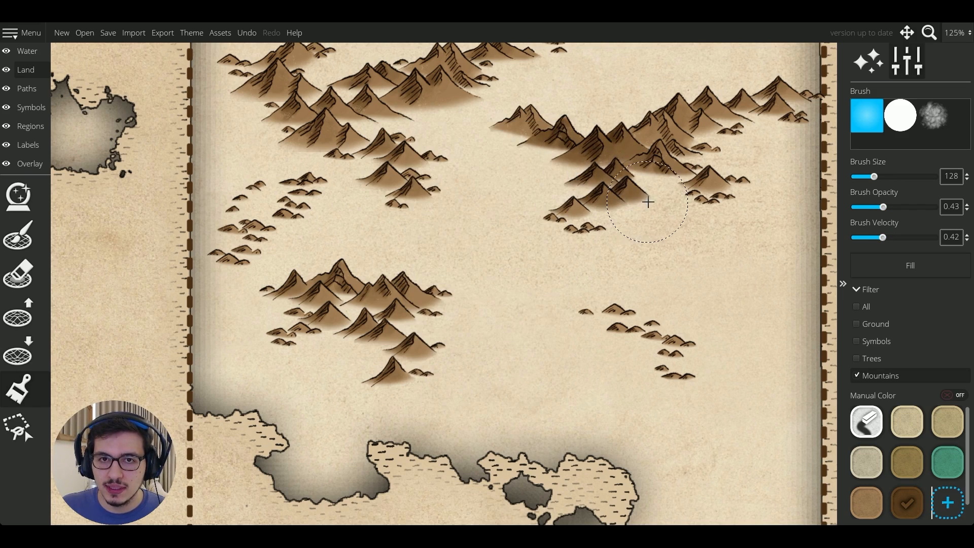
scroll(399, 173, "down", 5)
left_click_drag(399, 173, 402, 216)
left_click_drag(416, 122, 469, 129)
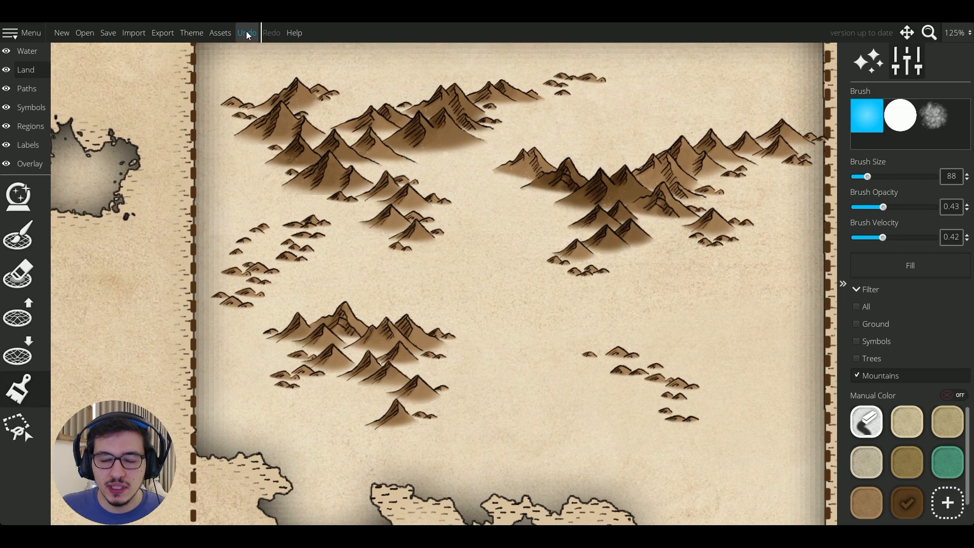
Step: Add the ground to the colour filter and paint dark brown over the small hills in the southeast, undoing the extra strokes on the range
left_click(886, 324)
left_click_drag(632, 370, 681, 413)
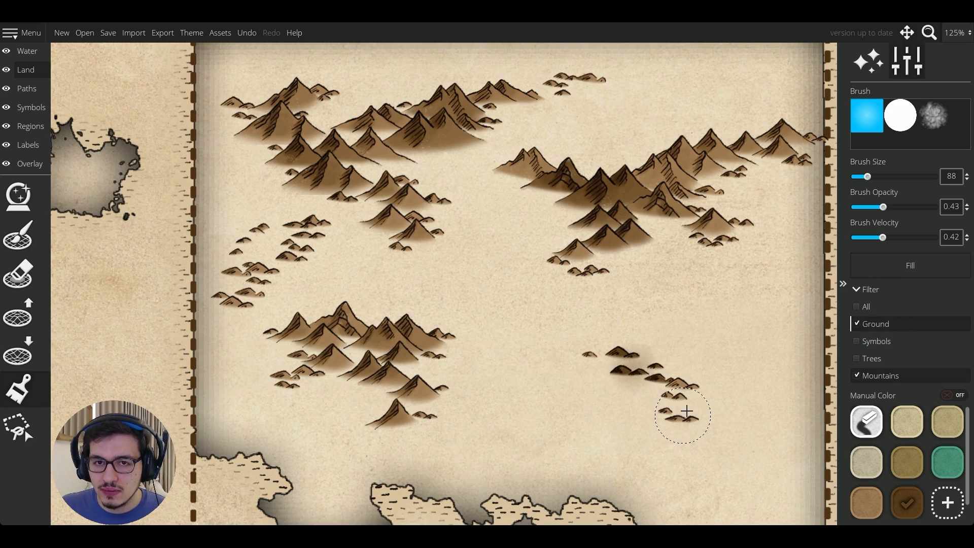
key("ctrl+z")
key("ctrl+y")
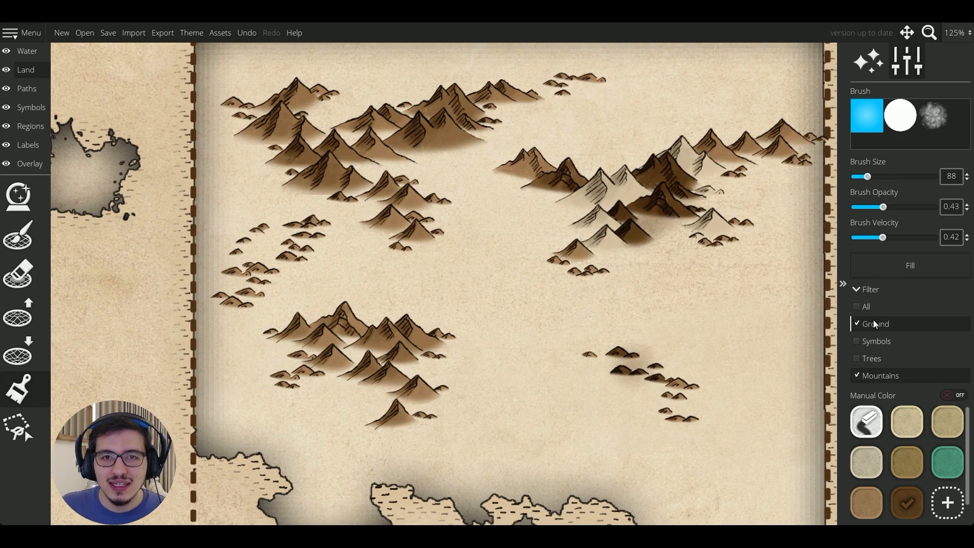
key("ctrl+z")
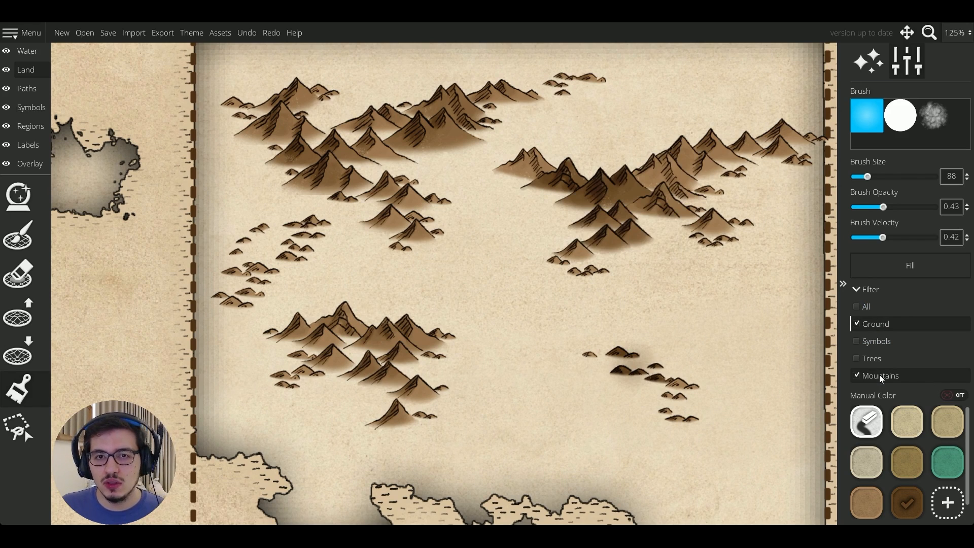
Step: Repaint the small southeastern hills with the lighter brown
left_click(857, 376)
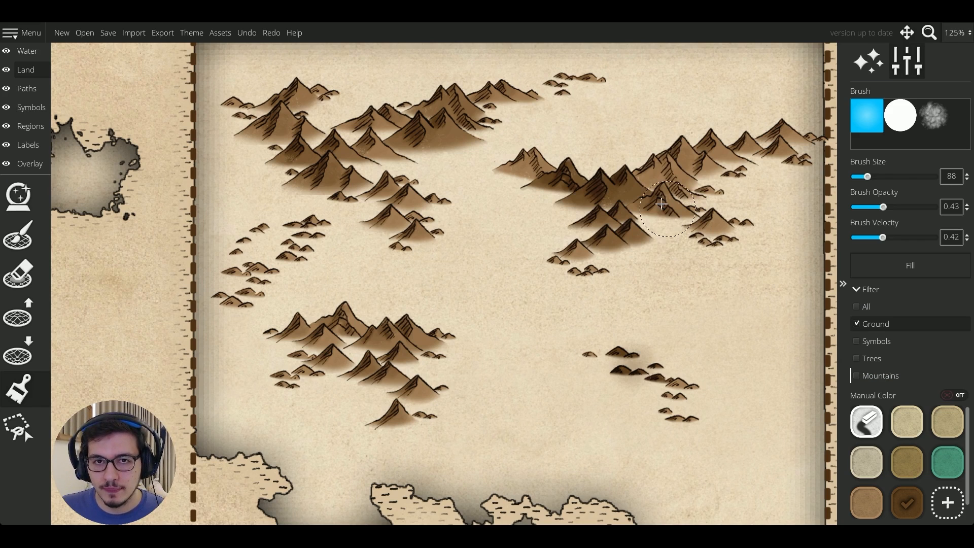
scroll(608, 281, "down", 1)
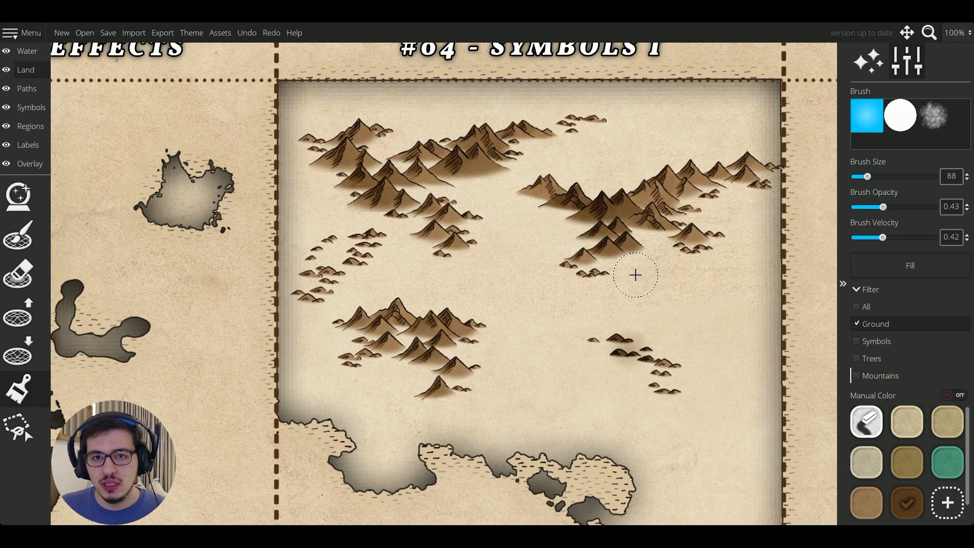
left_click(866, 502)
left_click_drag(644, 358, 590, 298)
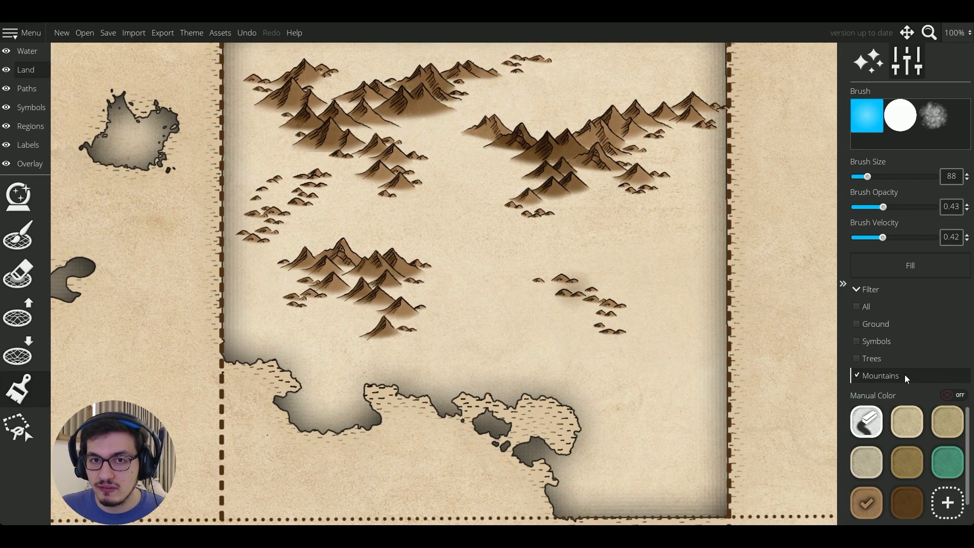
Step: Limit the colour filter to ground only and fill the land with the ochre colour at opacity 0.43
left_click(896, 325)
left_click(932, 486)
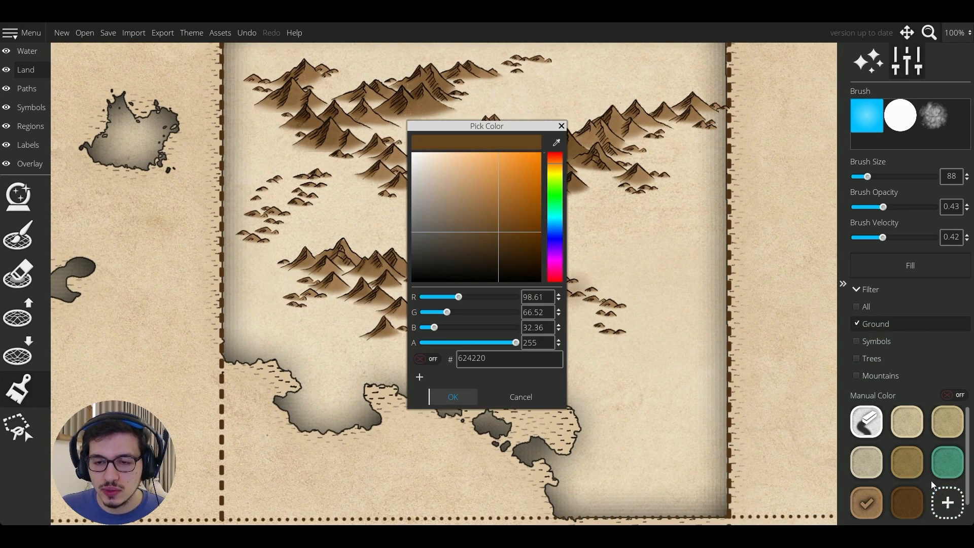
key("Escape")
left_click(907, 461)
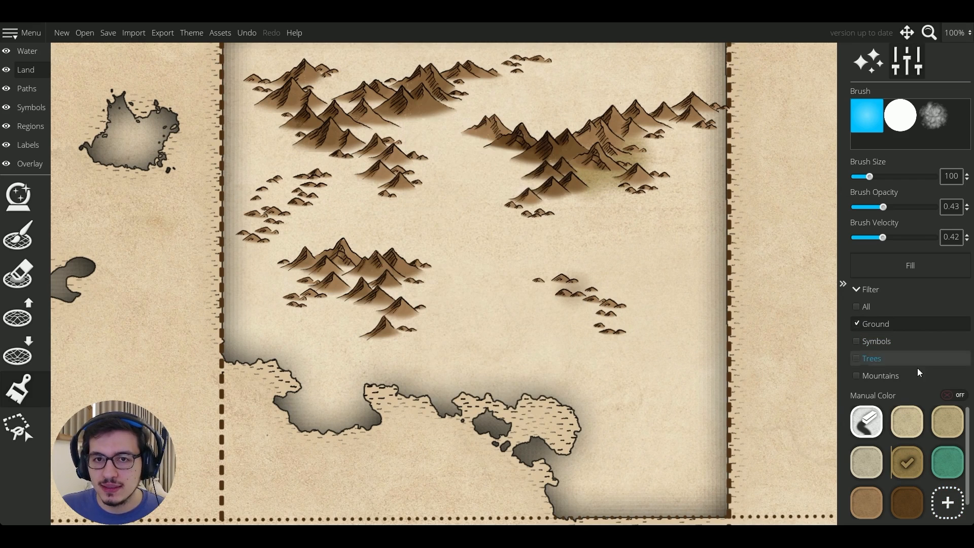
left_click(923, 266)
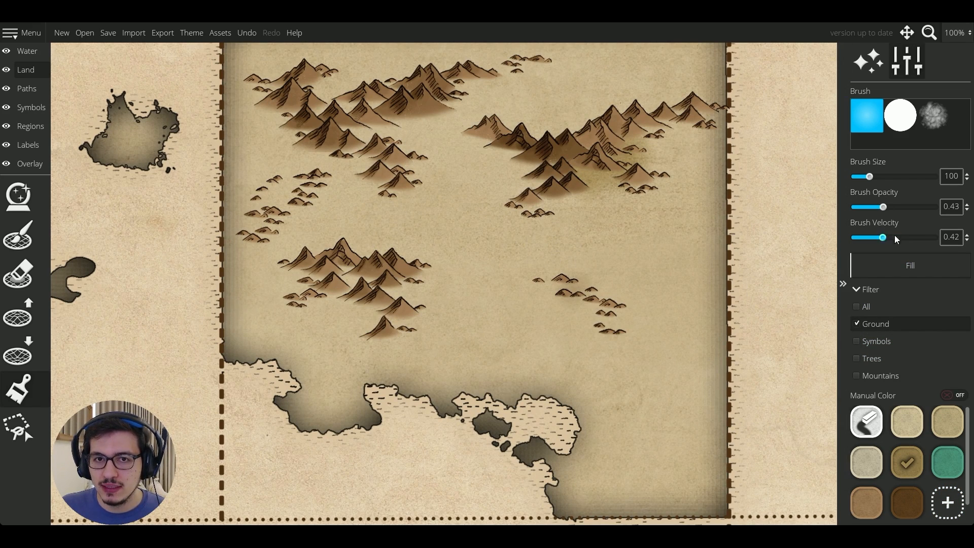
Step: Raise the brush opacity and velocity to 1 and refill the ground with the ochre colour
left_click_drag(893, 237, 937, 237)
left_click(908, 269)
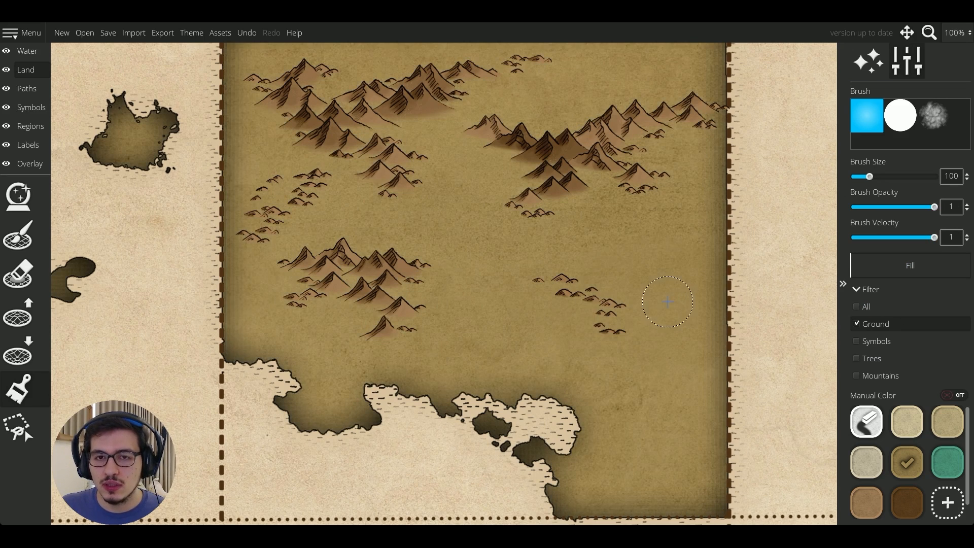
Step: Fill the ground with the pale grey-beige colour at brush opacity and velocity 0.32
left_click_drag(662, 299, 679, 333)
left_click(872, 237)
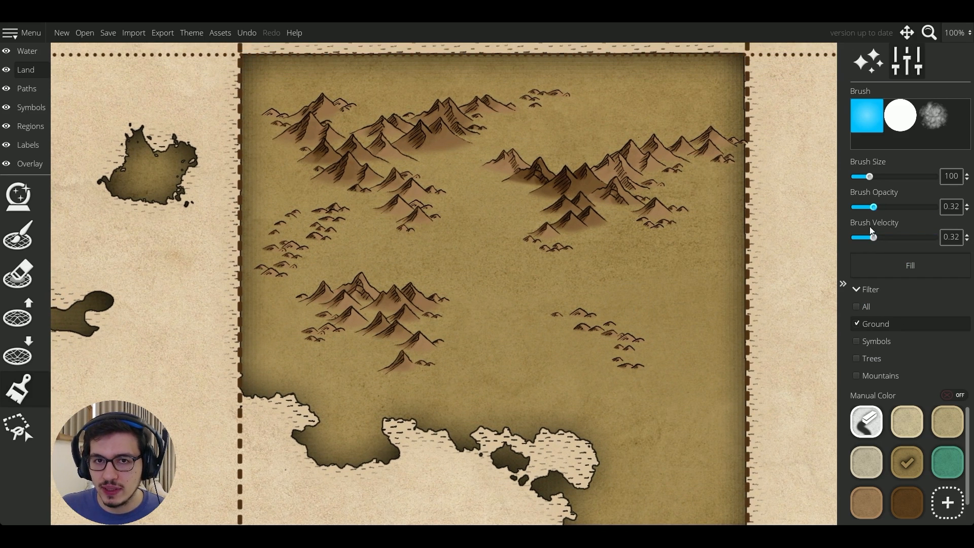
left_click(864, 470)
left_click(898, 267)
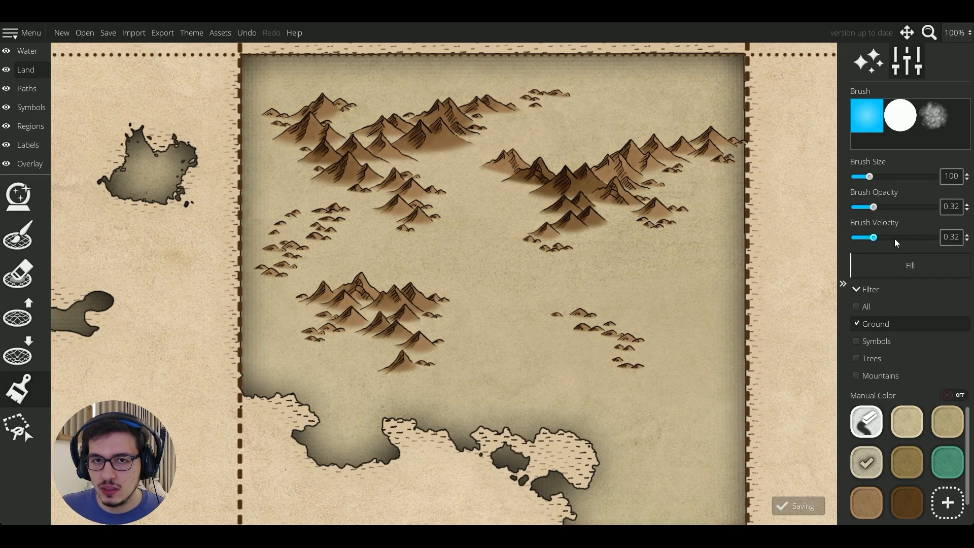
Step: Set the brush opacity and velocity to 1 and fill the ground with the pale grey-beige at full strength
left_click_drag(894, 238, 935, 238)
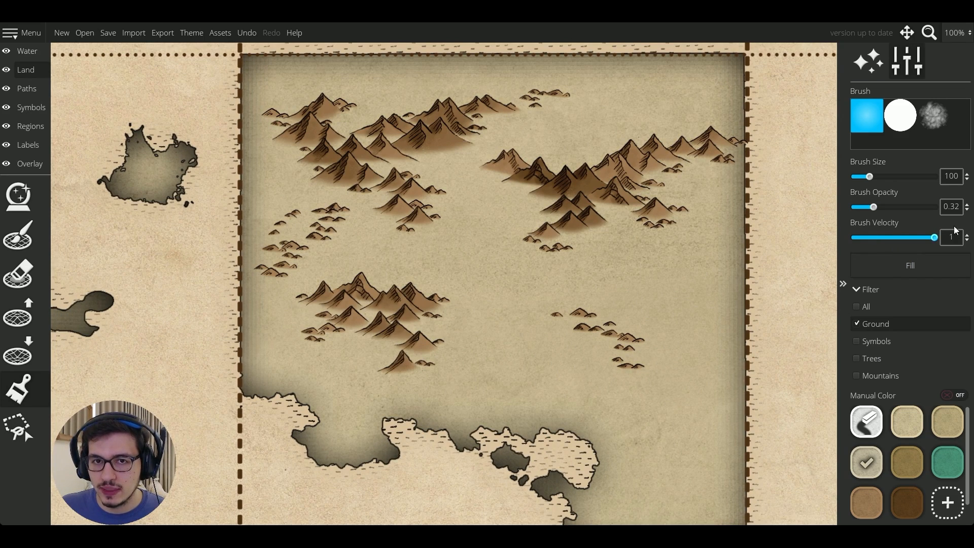
left_click(922, 263)
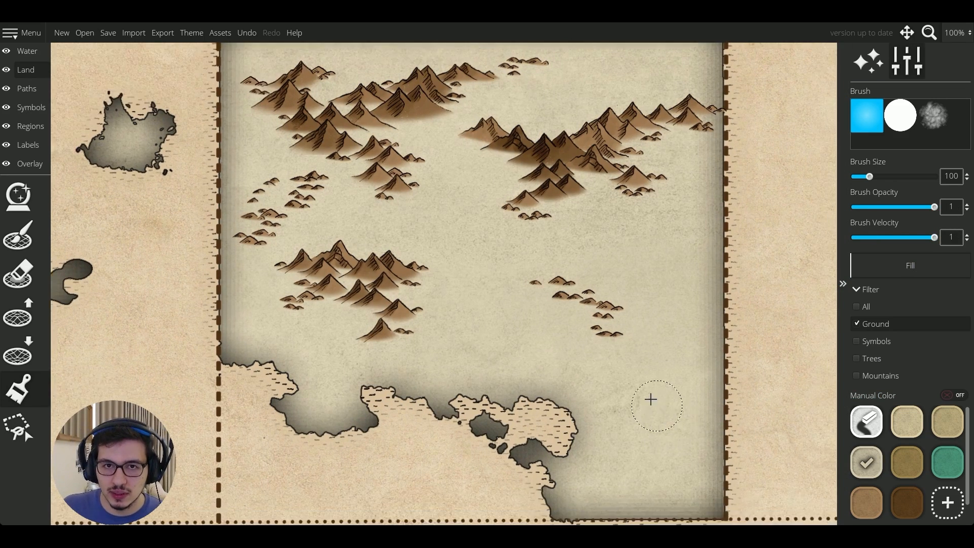
Step: Switch to editing labels and make the "#05 - WATERS" title white
scroll(651, 399, "down", 2)
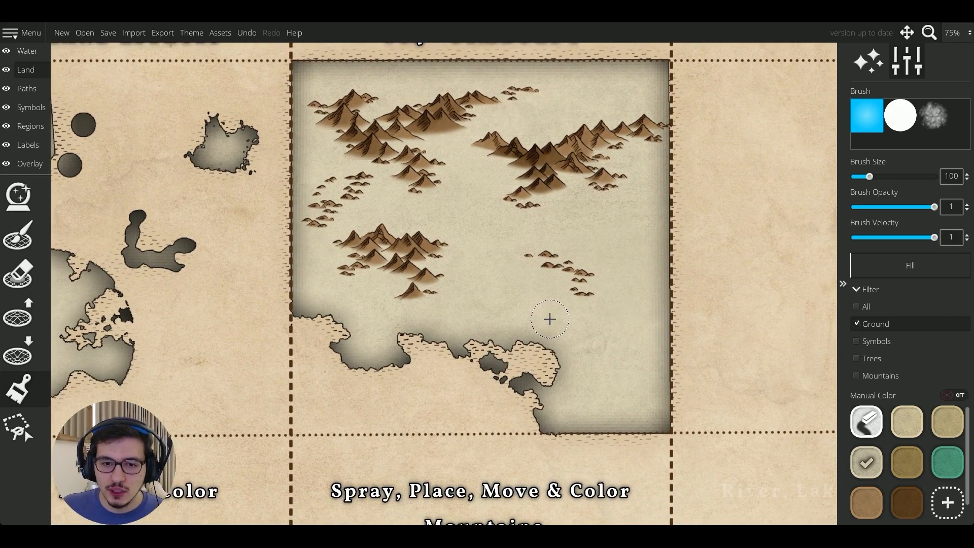
scroll(556, 302, "down", 1)
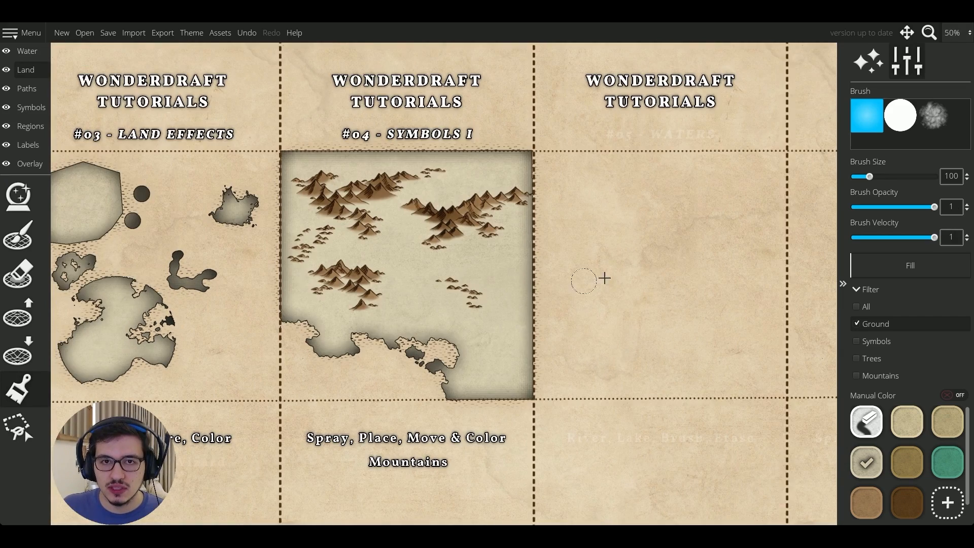
left_click(33, 145)
scroll(646, 85, "up", 1)
left_click(687, 161)
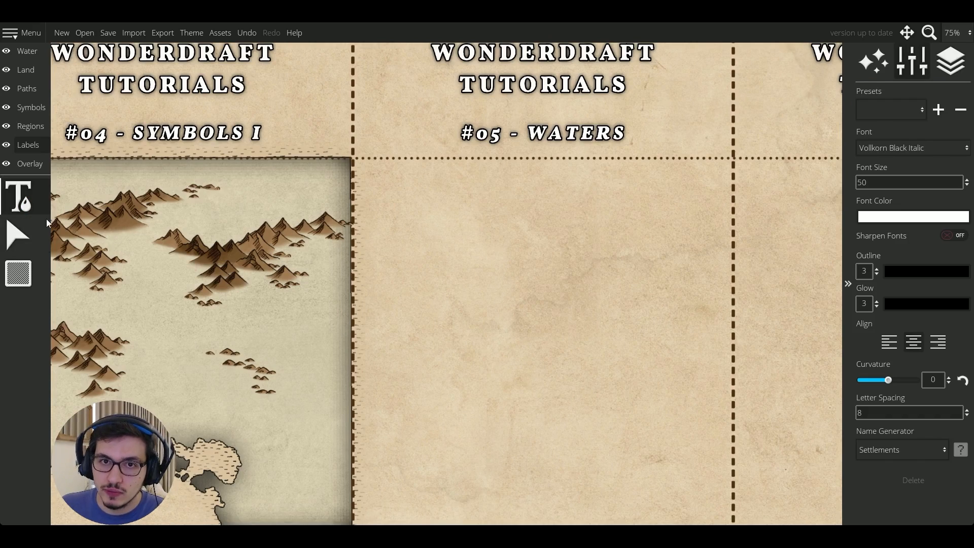
Step: Set the font colour of the "River, Lake, Brush, Erase" label to white (ffffff) and deselect it
left_click_drag(504, 369, 439, 197)
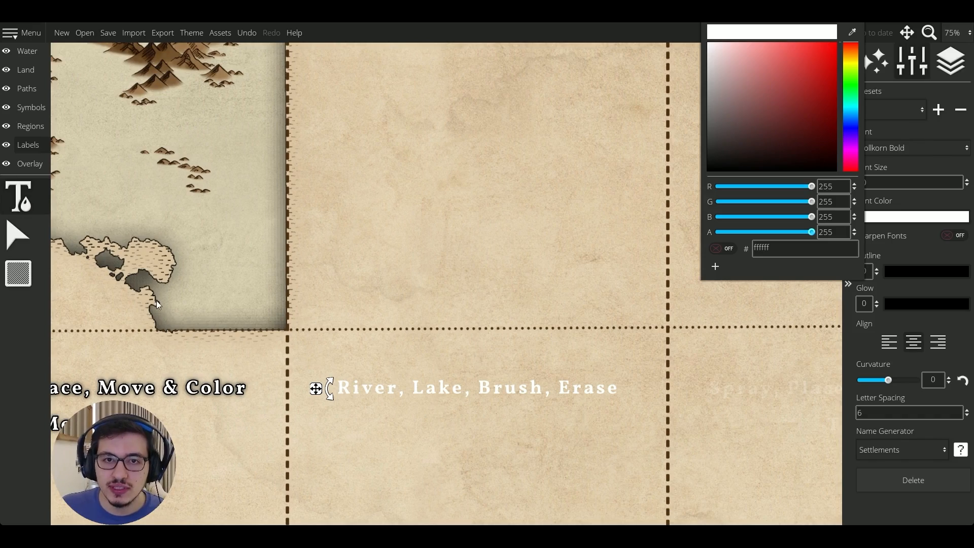
left_click(2, 242)
left_click_drag(397, 246, 457, 274)
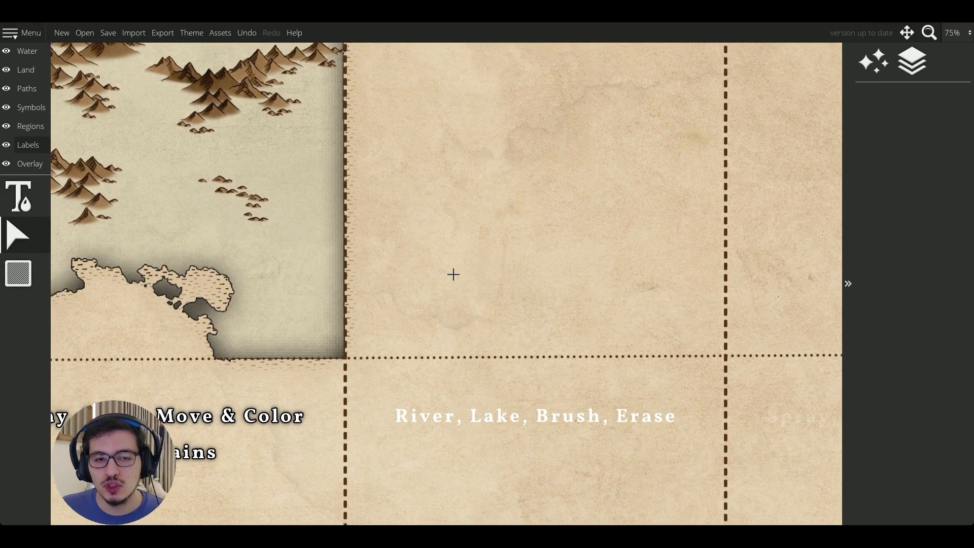
Step: Return to the land layer, ready to work on the empty Waters tile
scroll(453, 274, "down", 5)
scroll(470, 337, "up", 3)
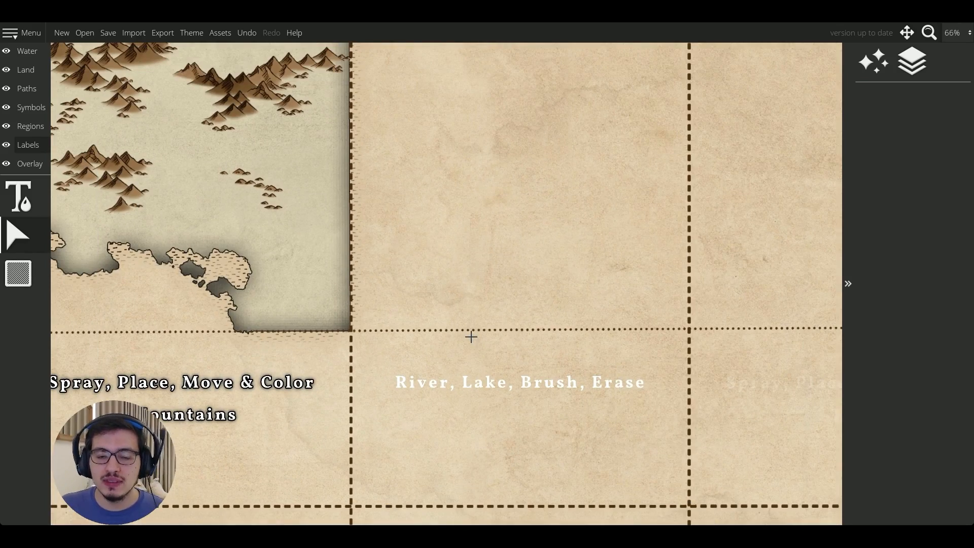
left_click_drag(471, 337, 607, 356)
left_click_drag(345, 296, 349, 320)
left_click_drag(469, 330, 418, 357)
left_click_drag(494, 319, 457, 340)
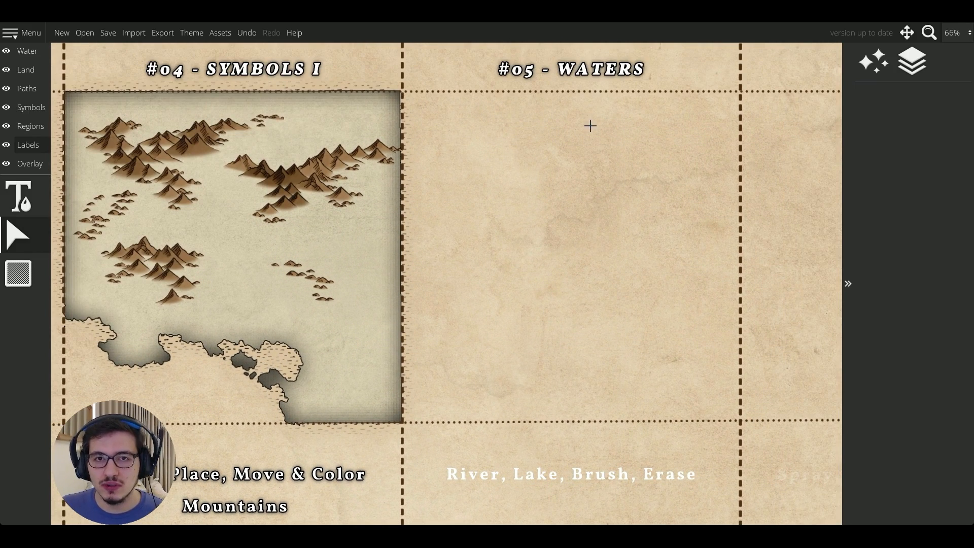
left_click_drag(590, 126, 505, 100)
left_click(26, 69)
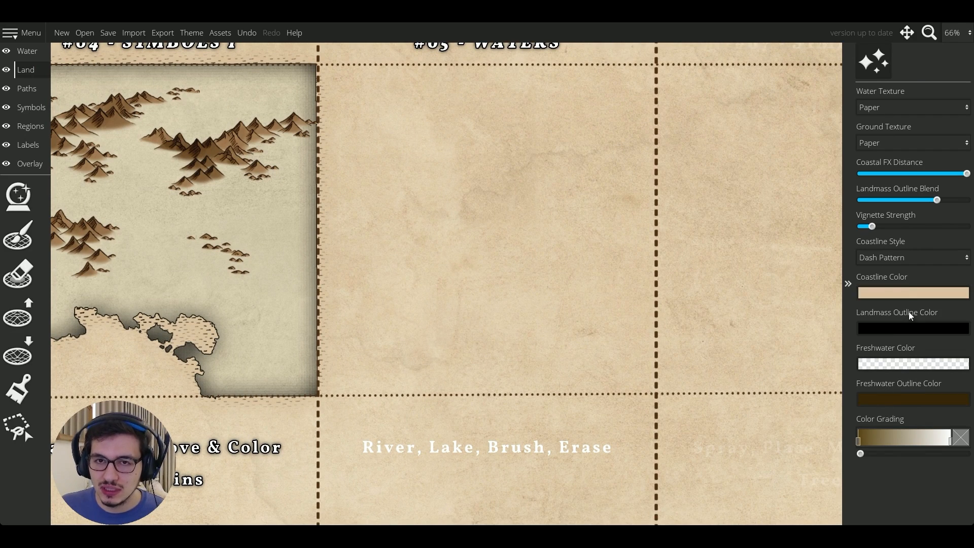
scroll(598, 275, "down", 2)
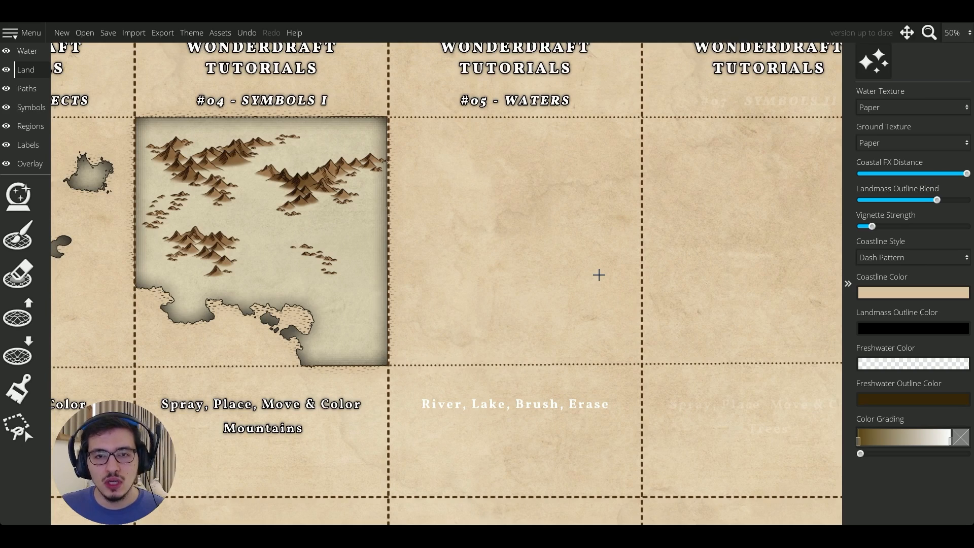
left_click_drag(587, 289, 654, 317)
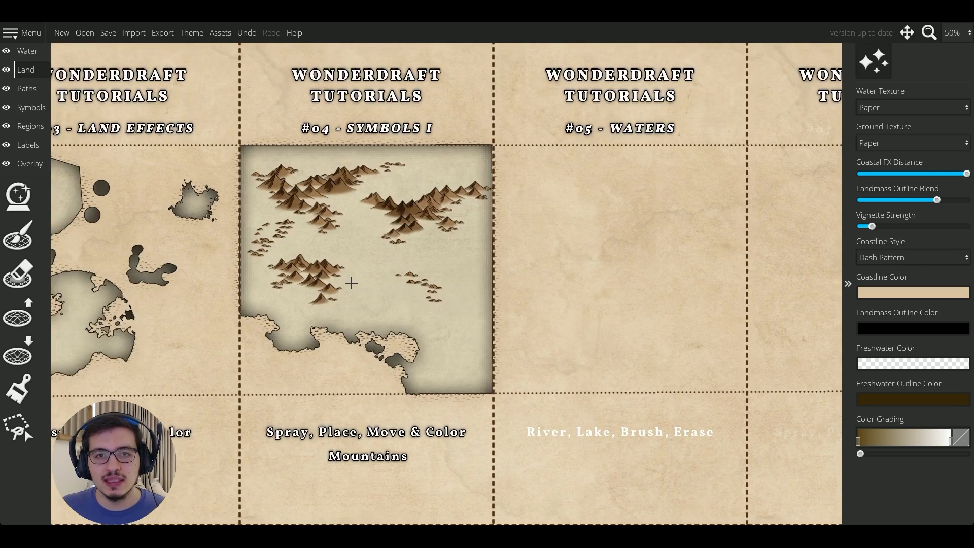
scroll(351, 283, "up", 2)
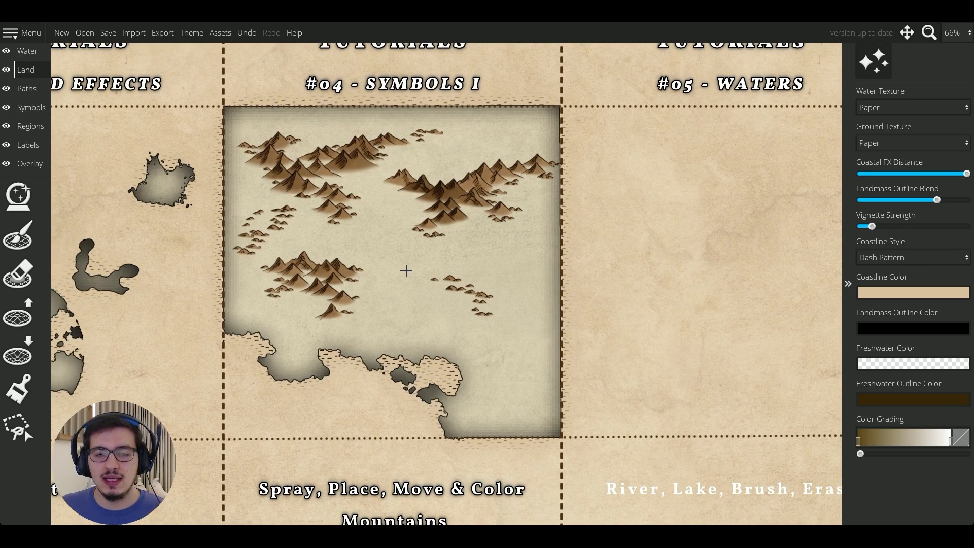
left_click_drag(515, 195, 430, 182)
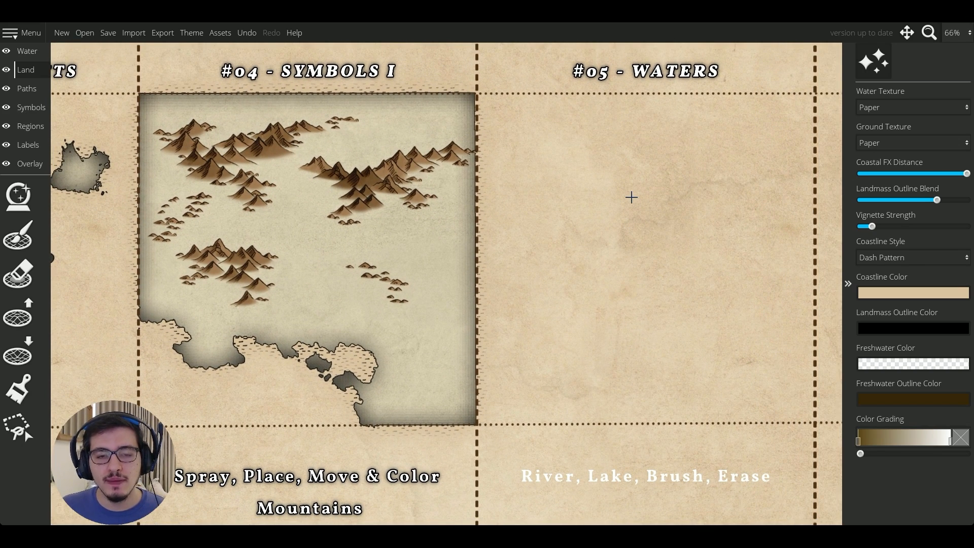